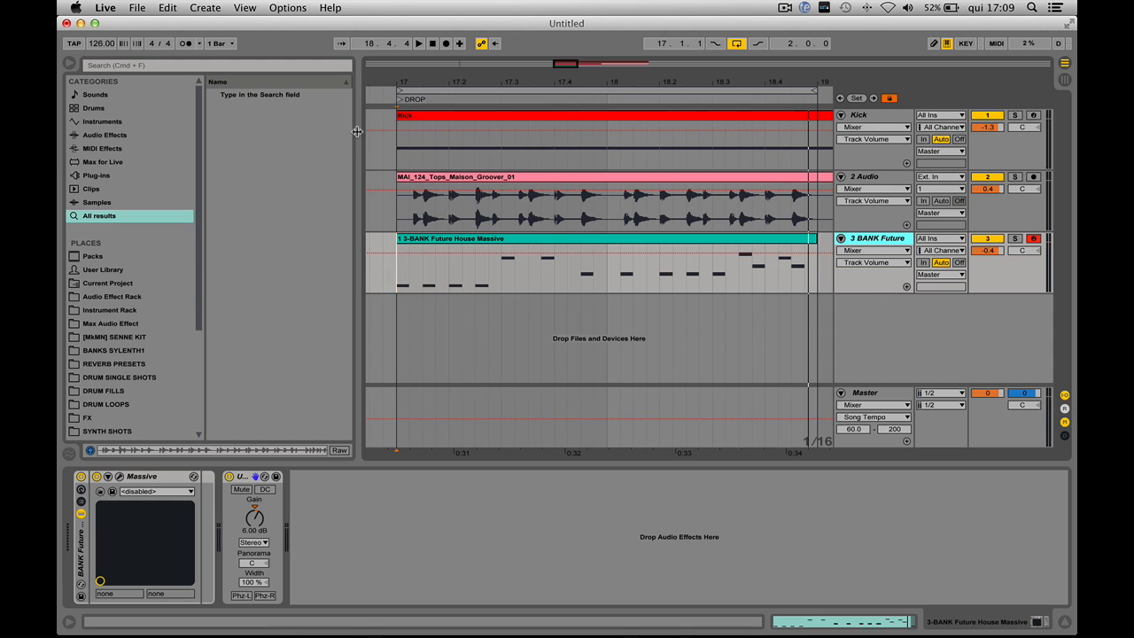
Find the SausageFattener plug-in by searching for "sausage" and add it after Utility on the 3 BANK Future track, leaving its window closed.
key(minus)
key(minus)
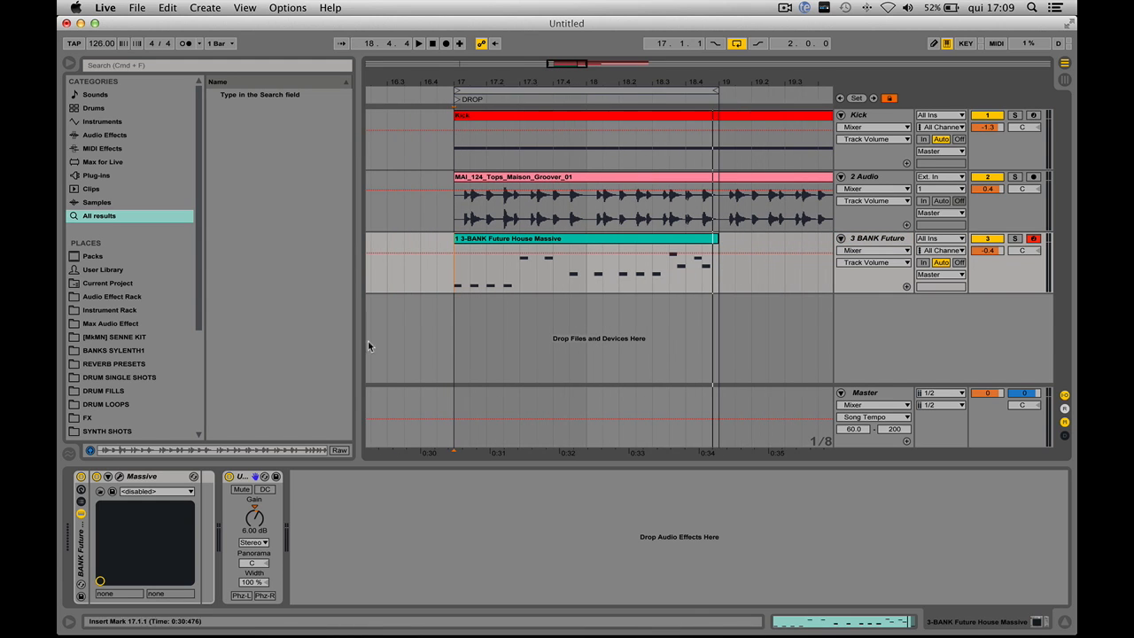
key(super+f)
text(sausage)
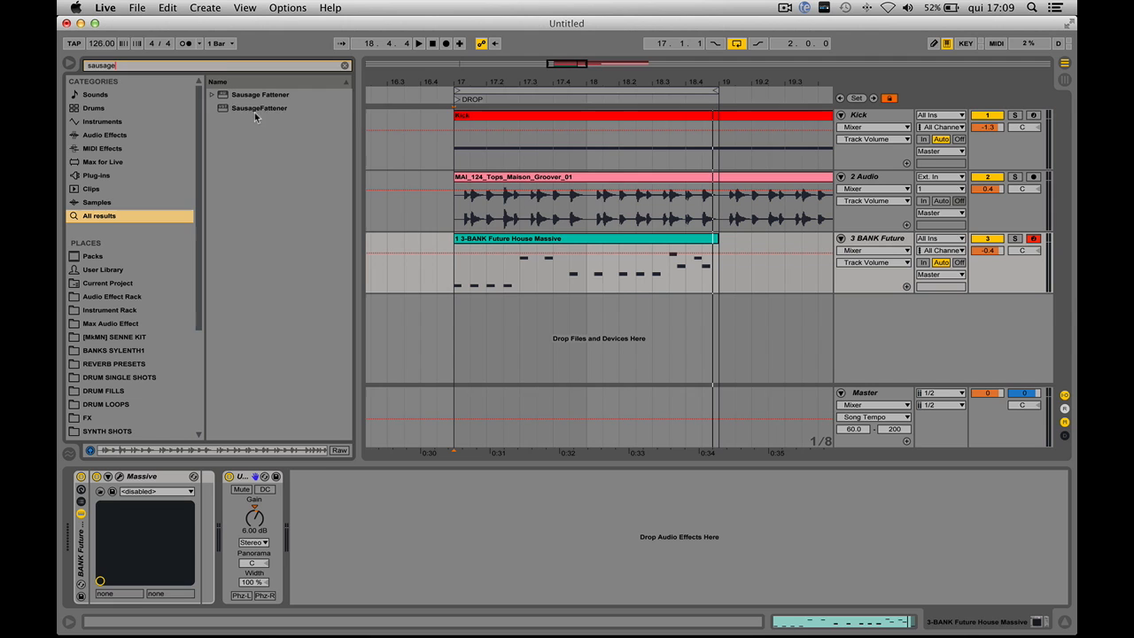
drag(254, 108, 332, 504)
drag(232, 41, 639, 326)
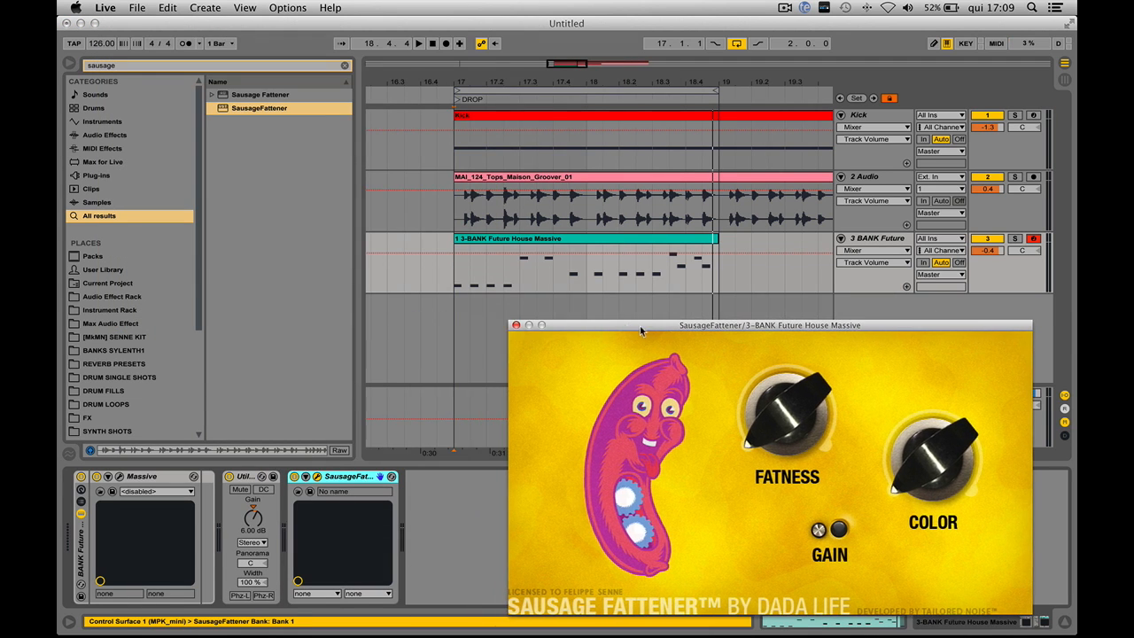
click(515, 325)
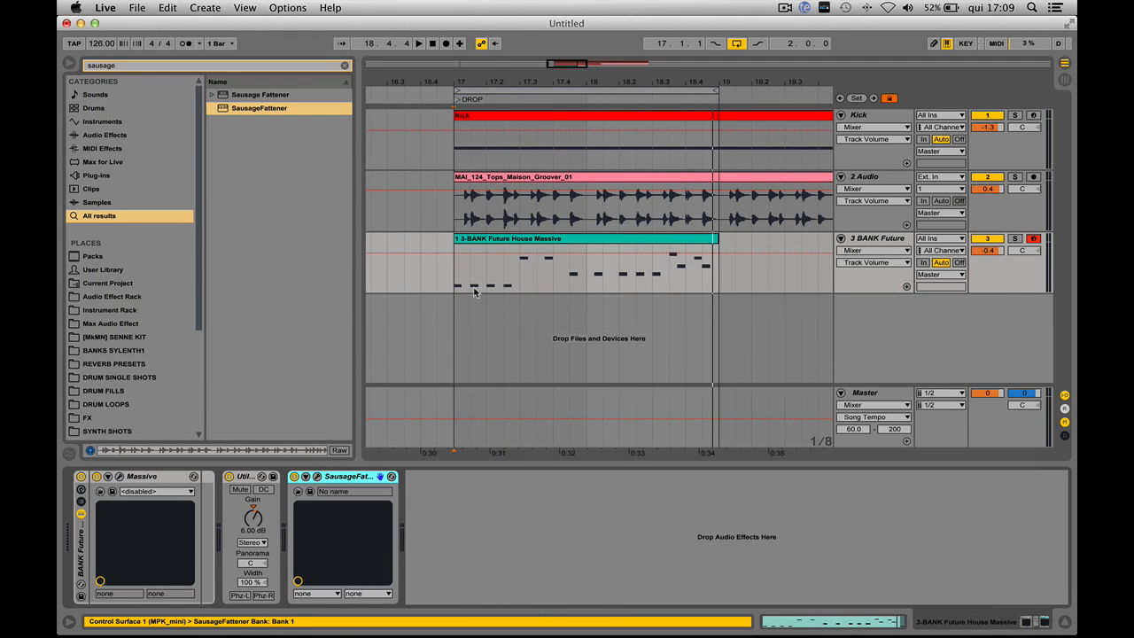
Solo the 3 BANK Future track and play the loop with SausageFattener switched off.
click(1014, 239)
click(294, 476)
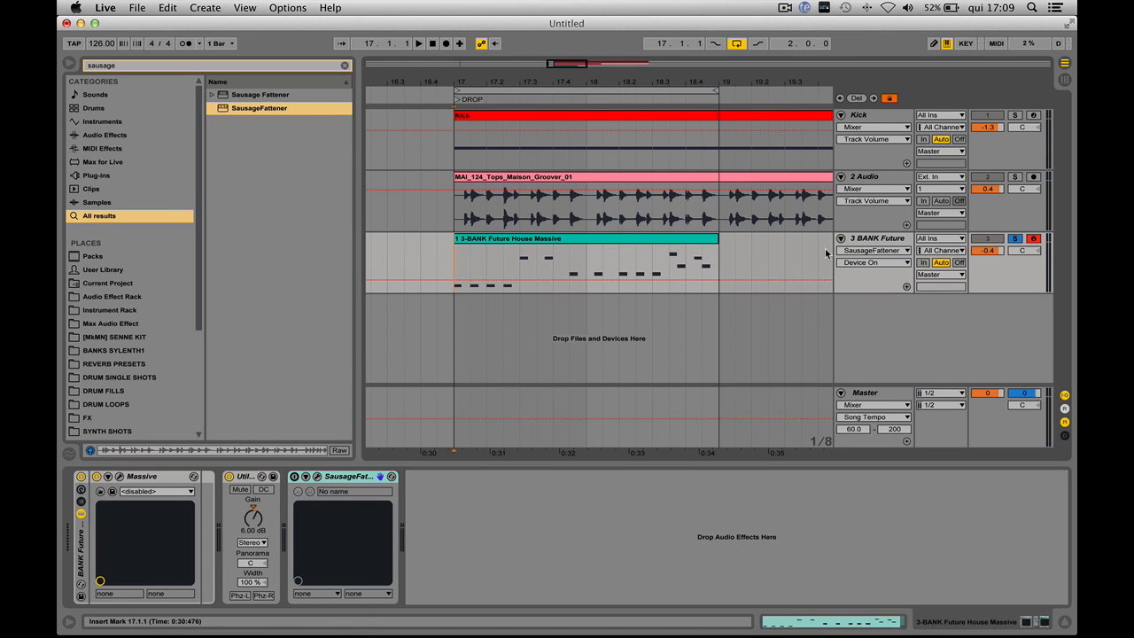
click(877, 239)
key(space)
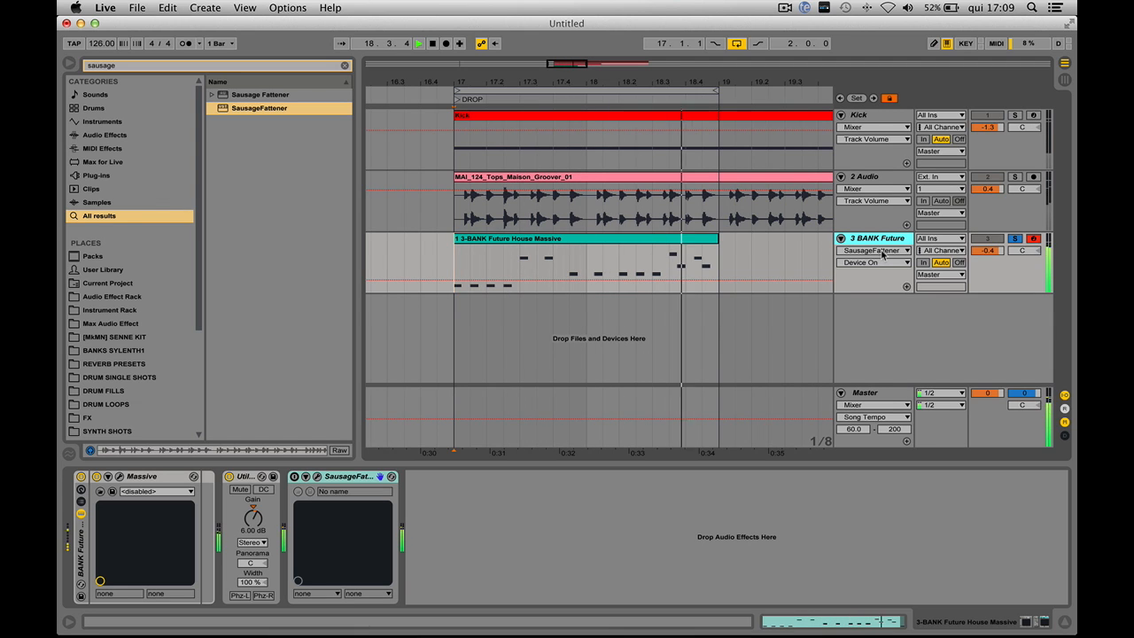
key(space)
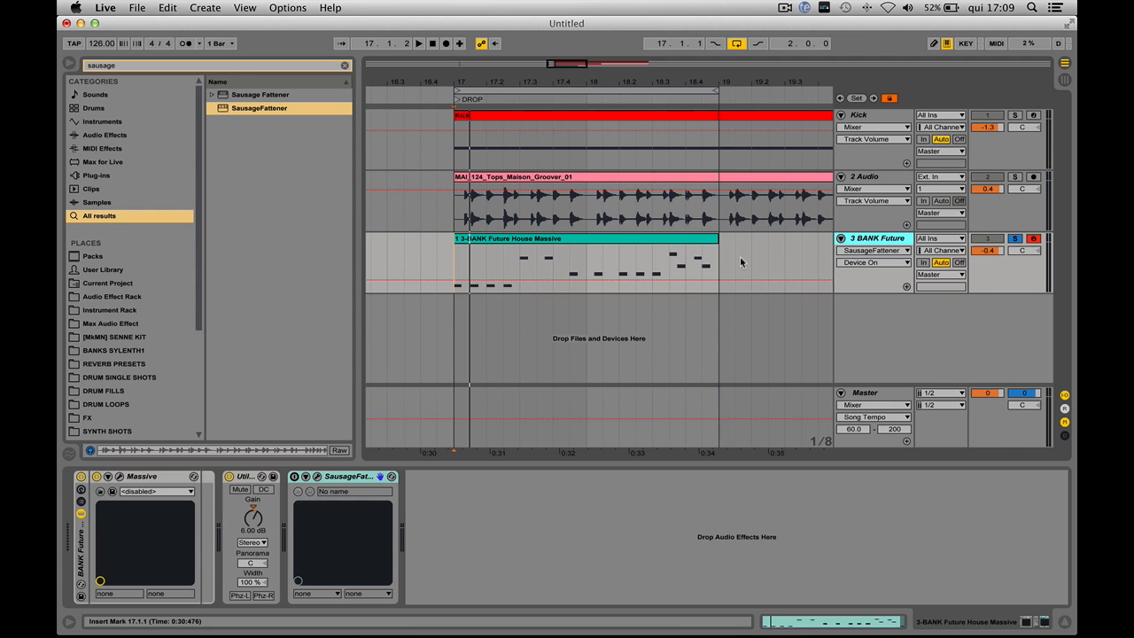
Switch SausageFattener back on and open its window over the lower part of the arrangement.
click(294, 476)
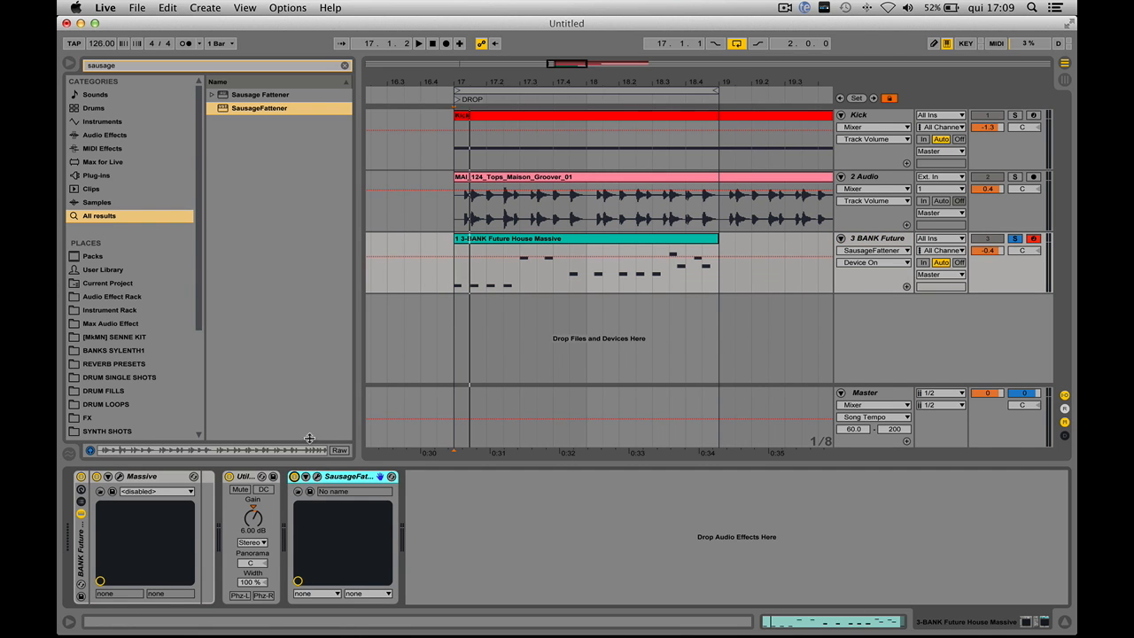
click(317, 477)
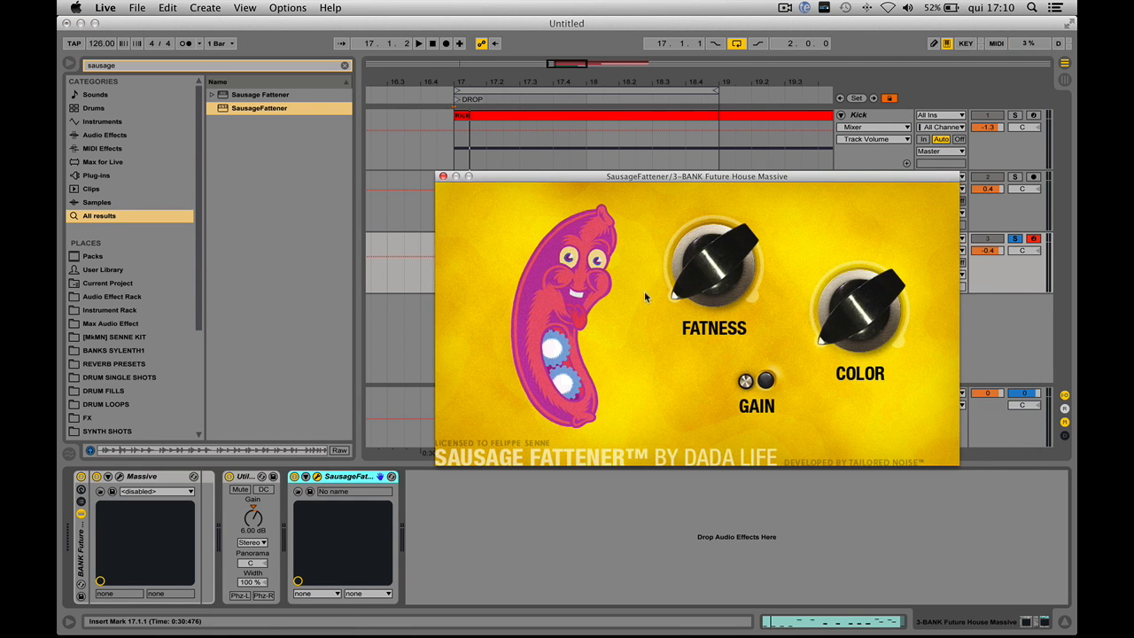
drag(652, 177, 708, 347)
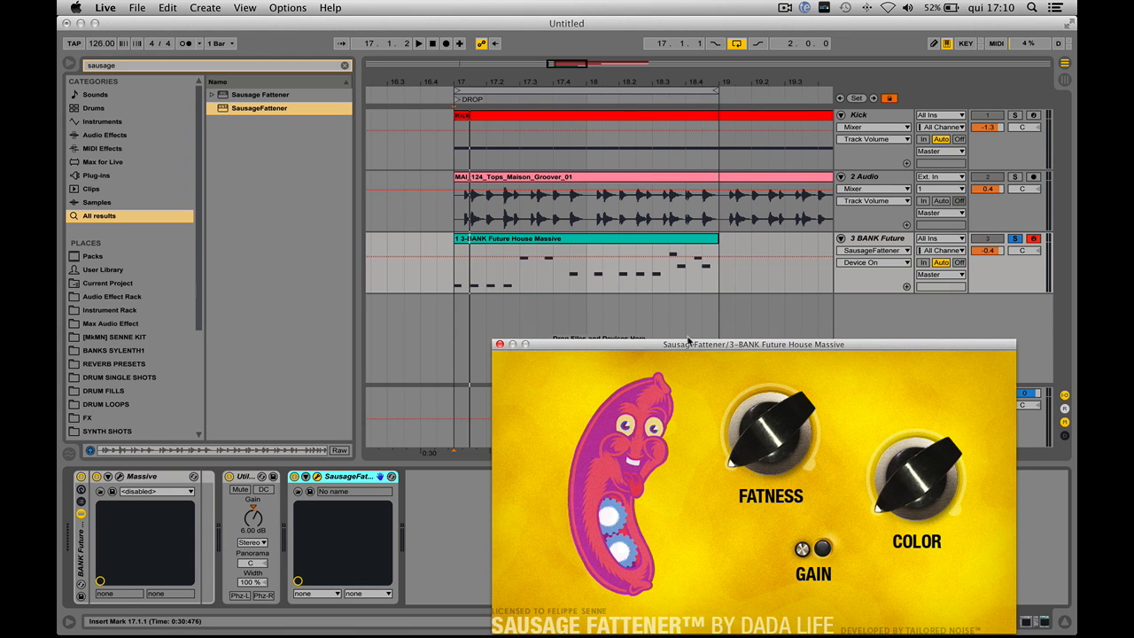
drag(688, 347, 694, 287)
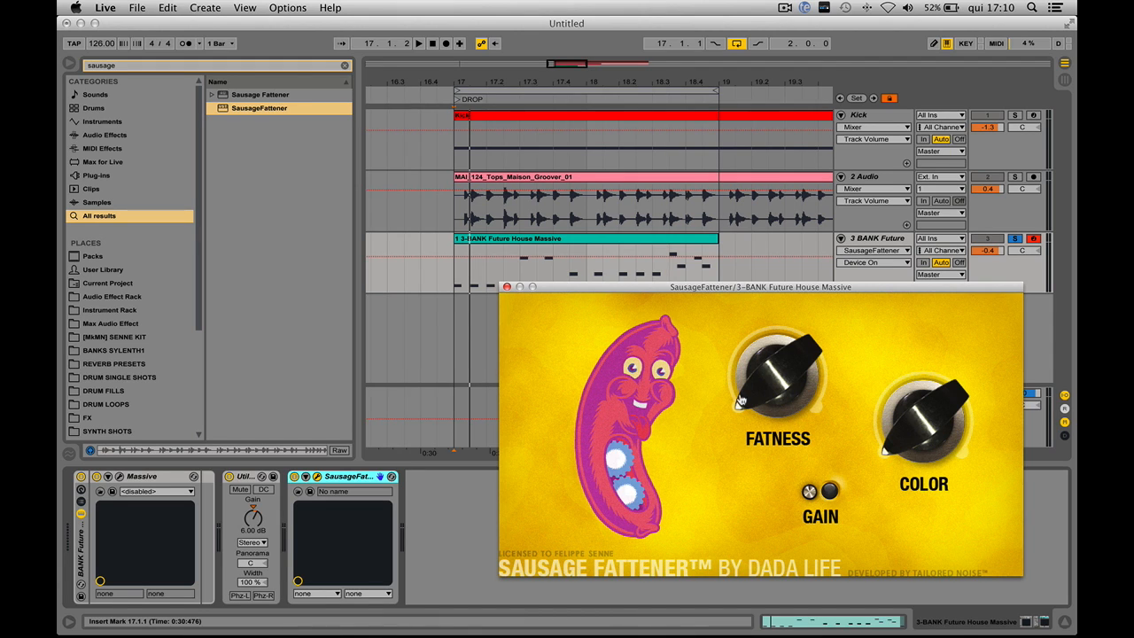
Set SausageFattener's Fatness to 100 % while the loop plays, then close the plug-in window and stop playback.
mouse_move(741, 403)
mouse_down()
mouse_move(738, 311)
mouse_move(739, 408)
mouse_up()
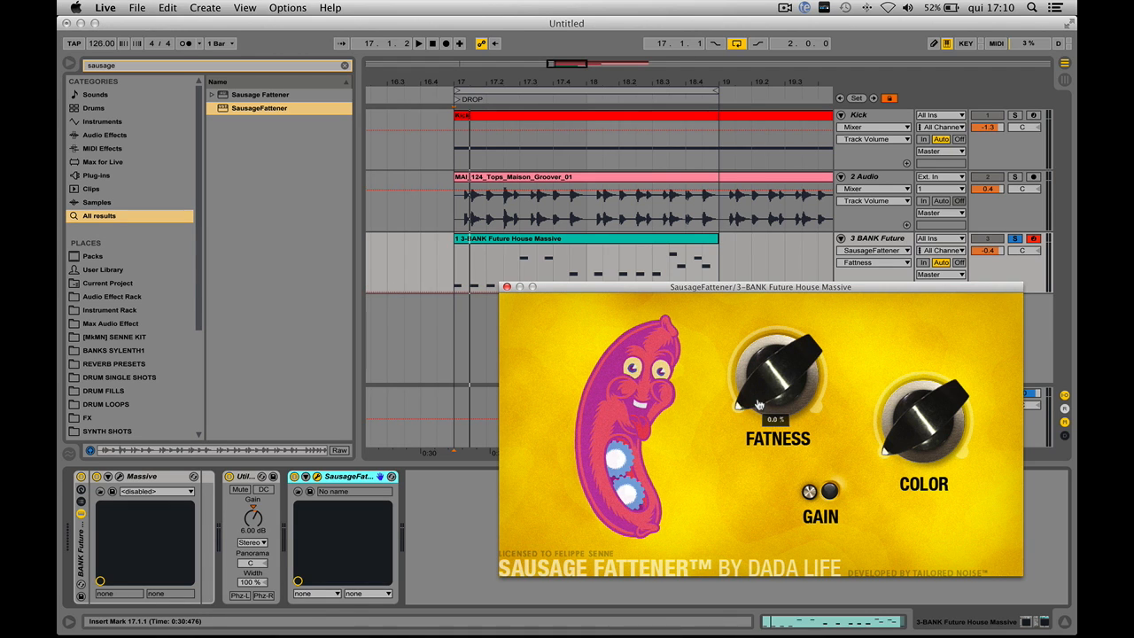
key(space)
drag(757, 404, 746, 303)
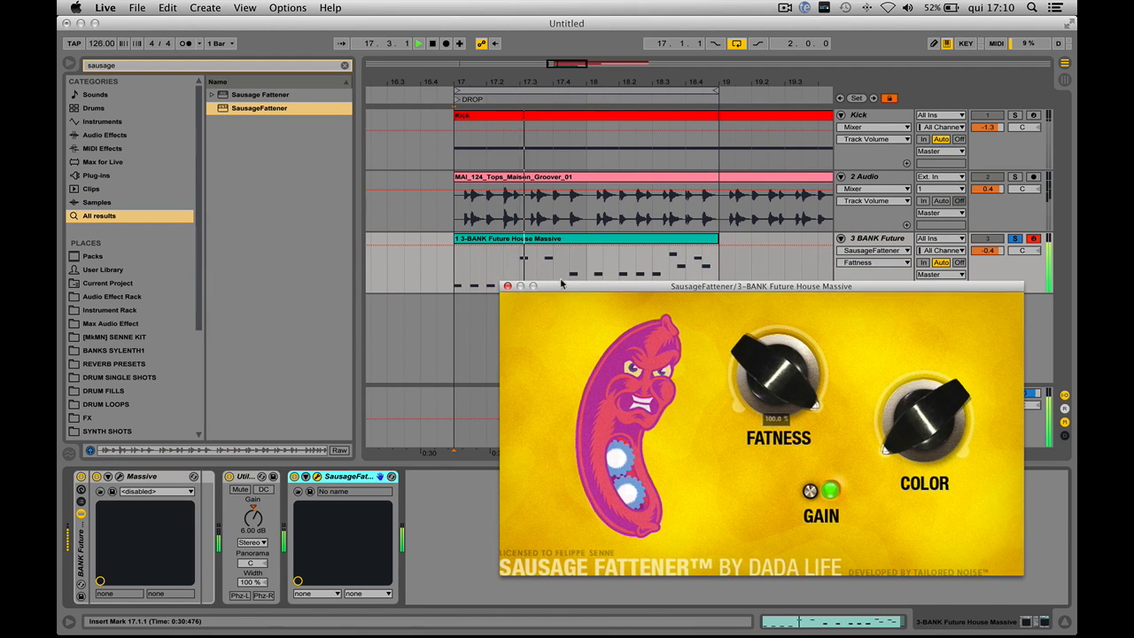
drag(561, 283, 603, 228)
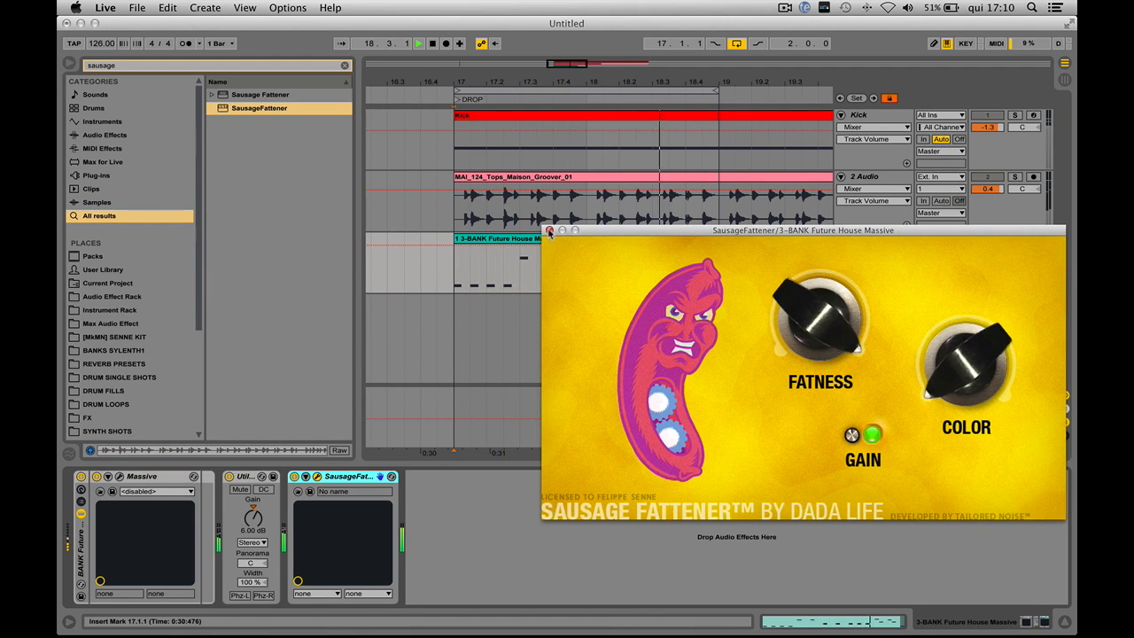
click(549, 230)
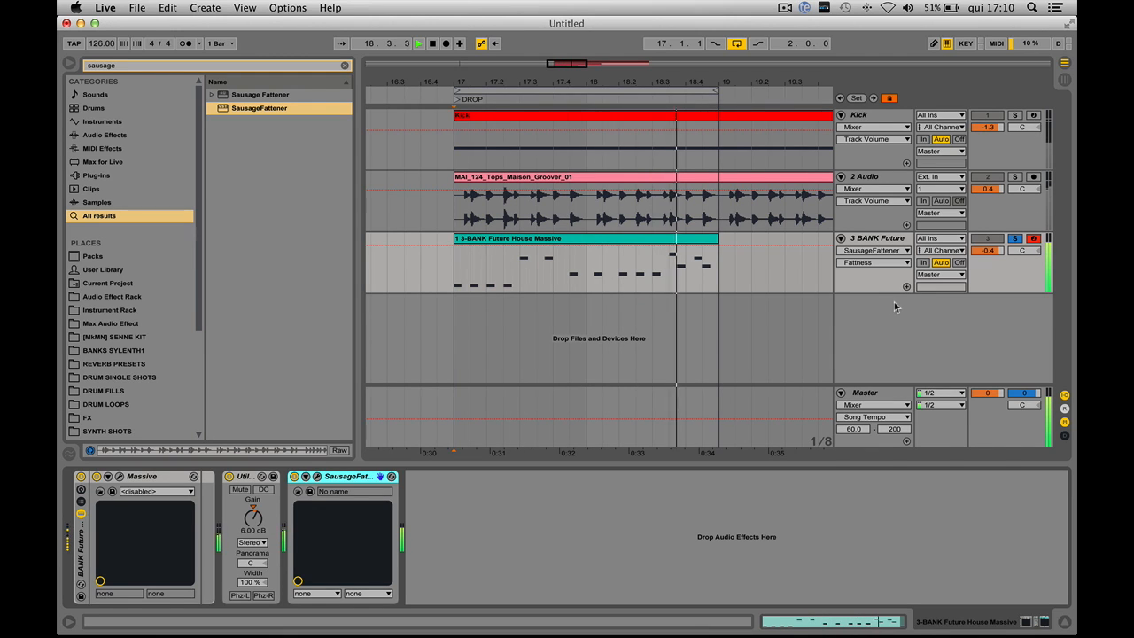
key(space)
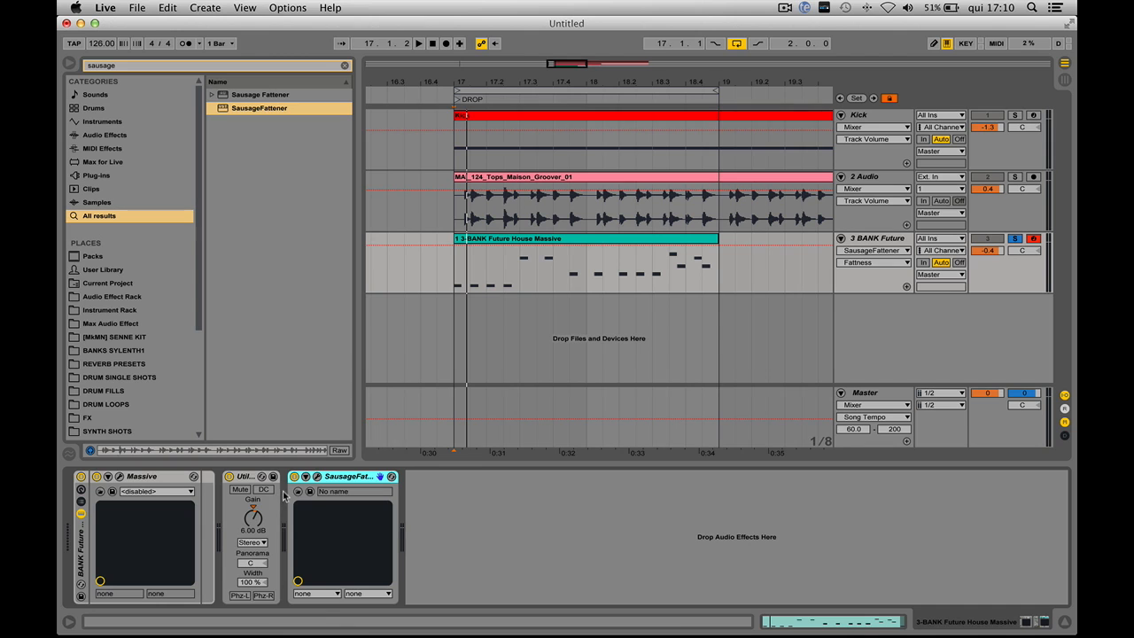
Inspect the FX2 Reverb section in the Massive instrument's window, then close the window.
click(120, 477)
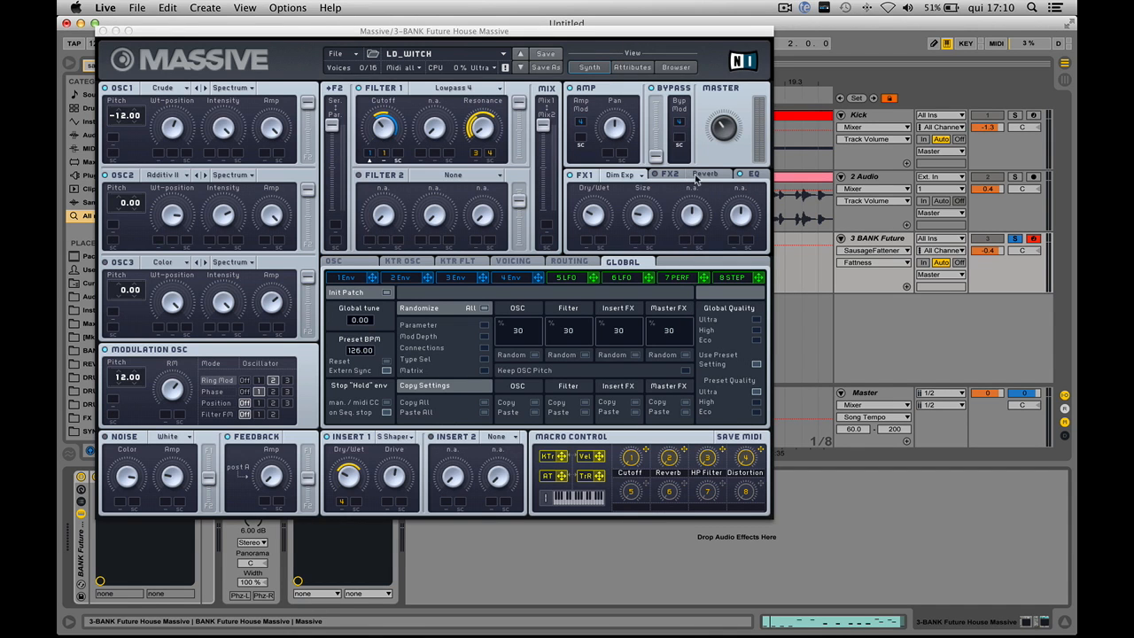
click(662, 176)
click(103, 31)
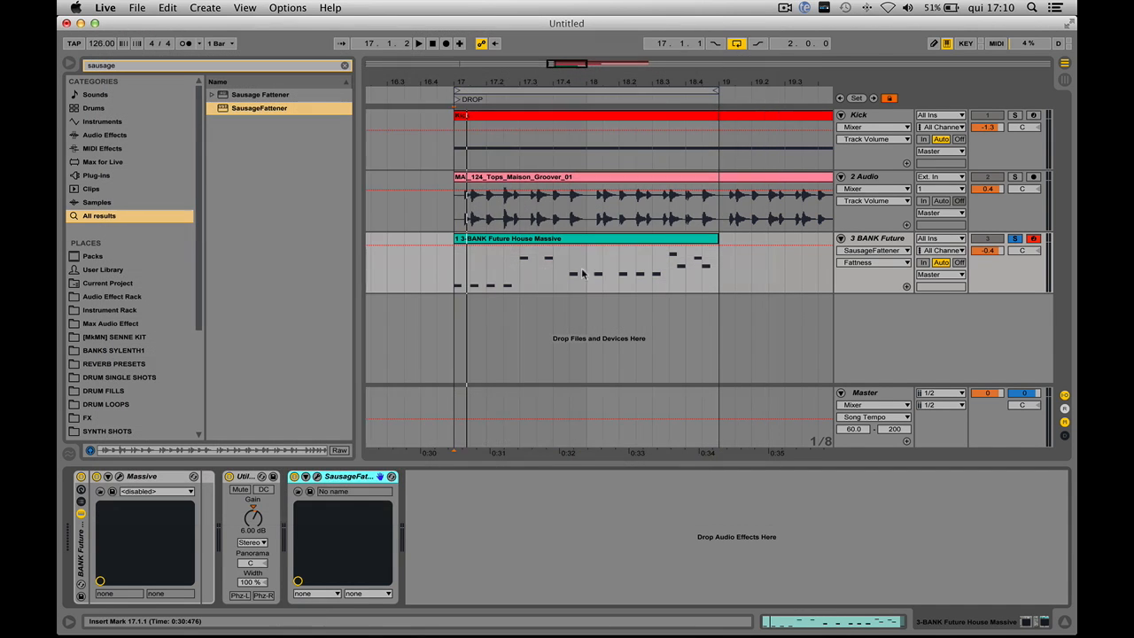
Compare the looped bass sound with SausageFattener off and on, leaving the effect on and playback stopped.
key(space)
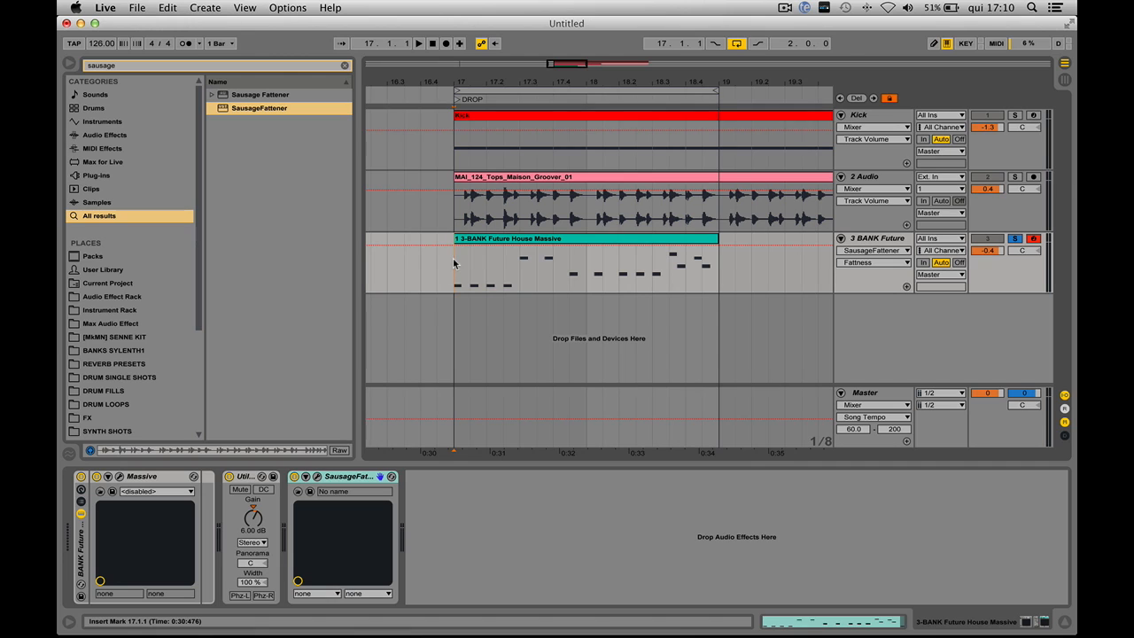
key(space)
click(294, 476)
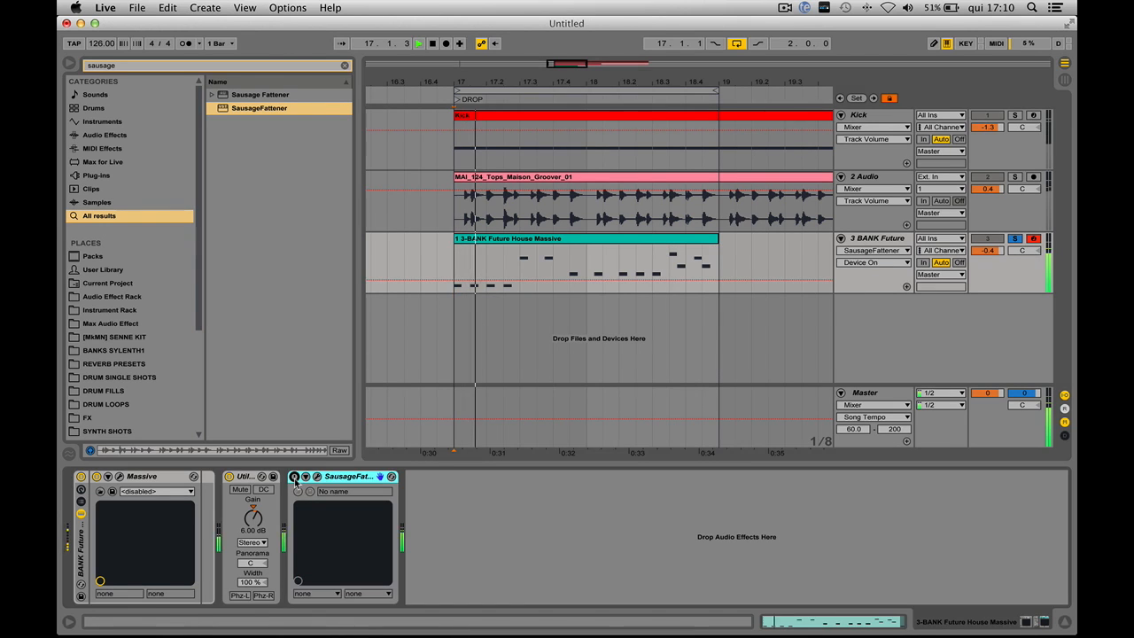
click(294, 476)
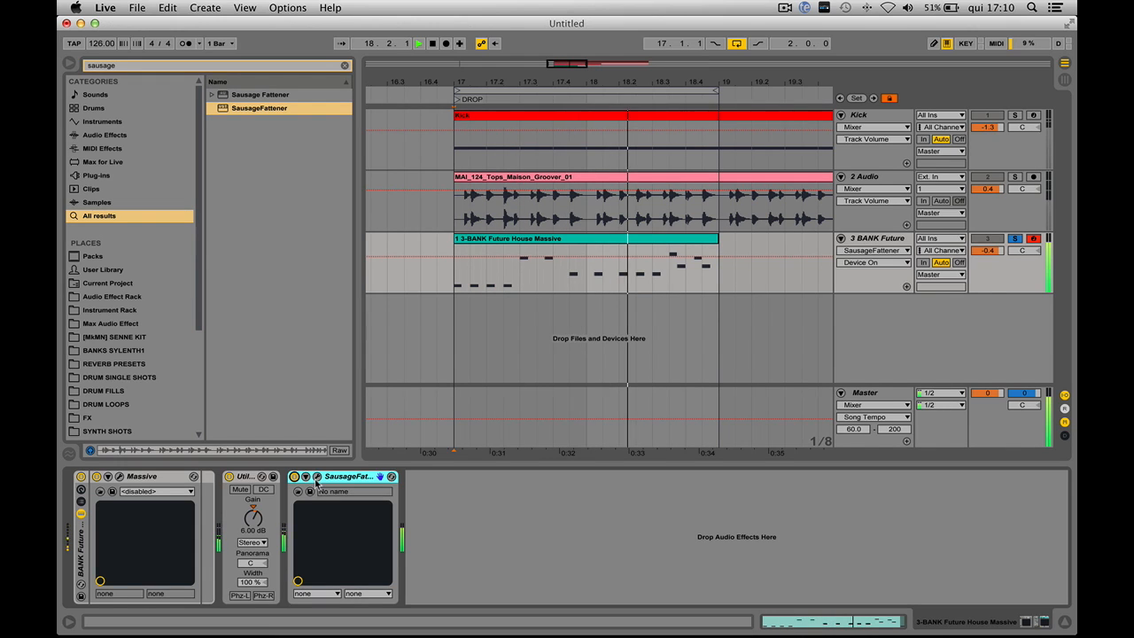
key(space)
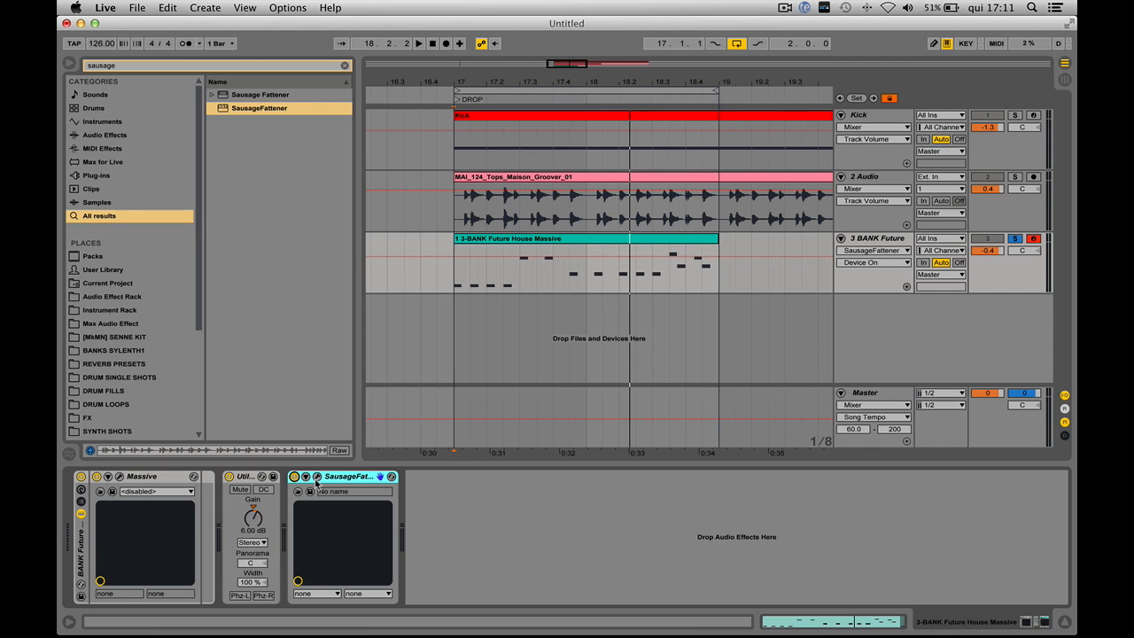
Find LFOTool by searching for "lfoto" and add it after SausageFattener on the 3 BANK Future track, keeping its window over the arrangement.
key(super+f)
text(lfoto)
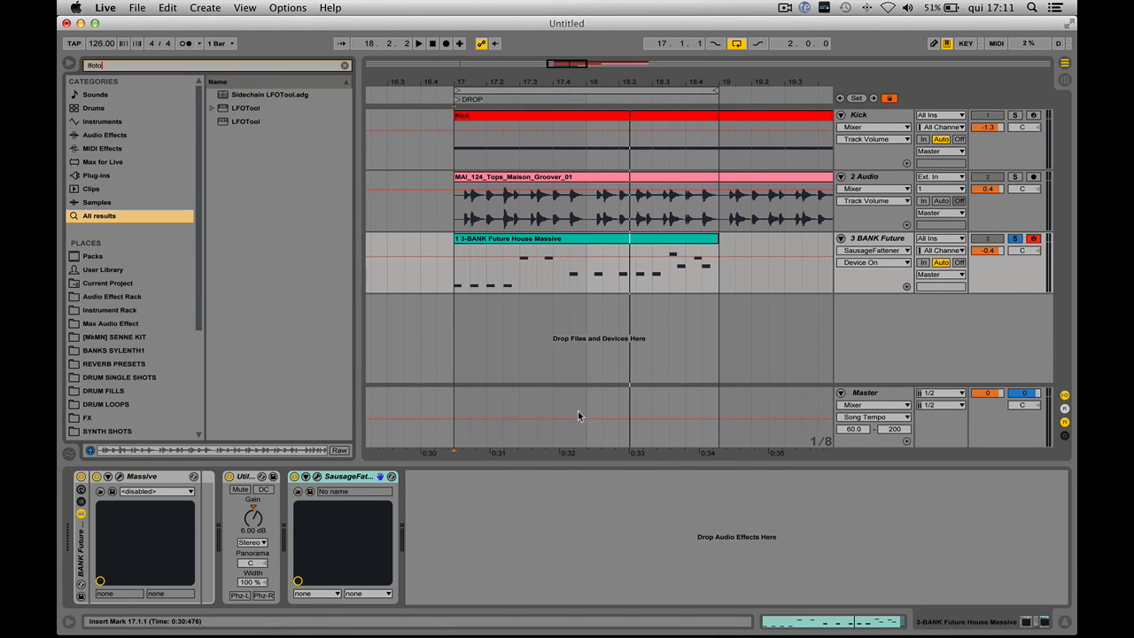
key(Down)
key(Down)
key(Down)
key(Return)
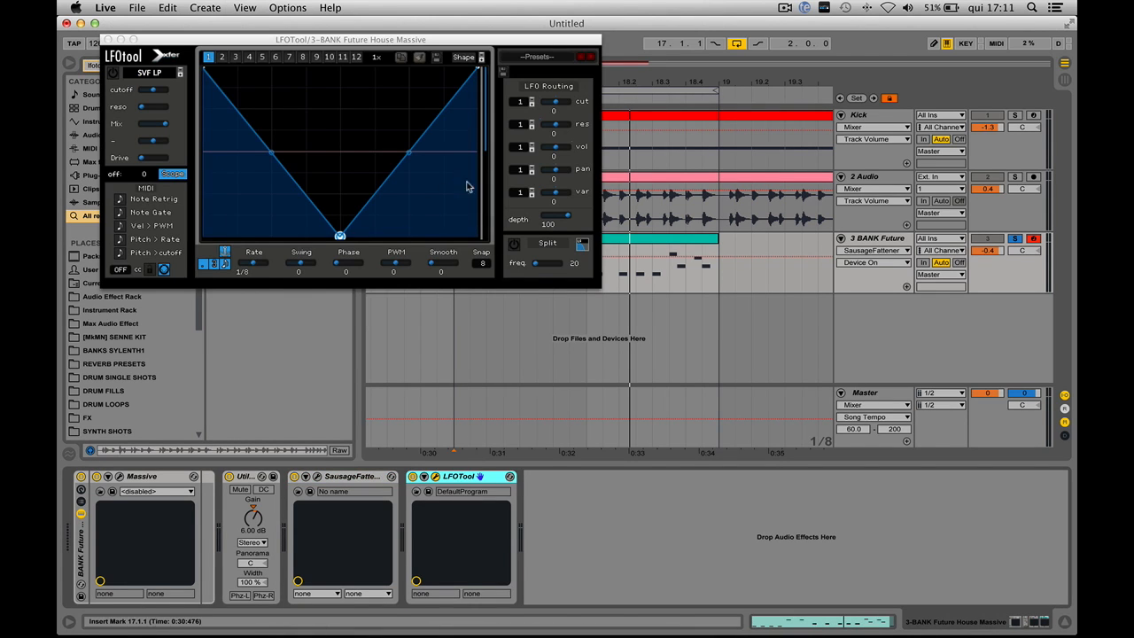
drag(381, 39, 690, 144)
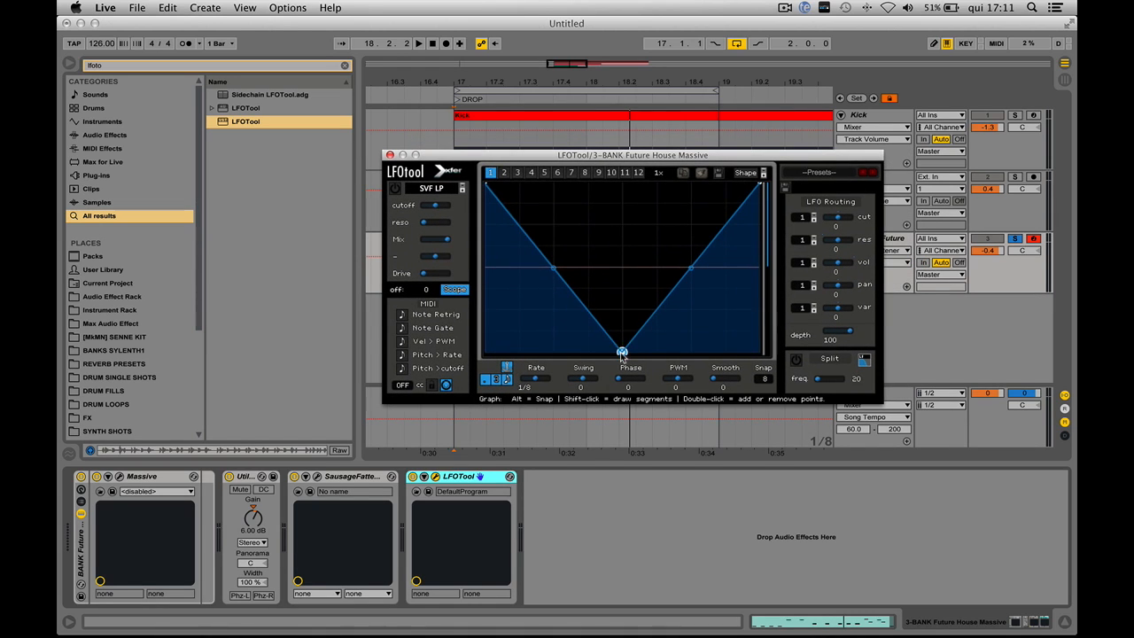
Reshape the LFO 1 graph into a straight ramp from zero to full level at mid-cycle, staying at full level until the end.
drag(622, 352, 620, 186)
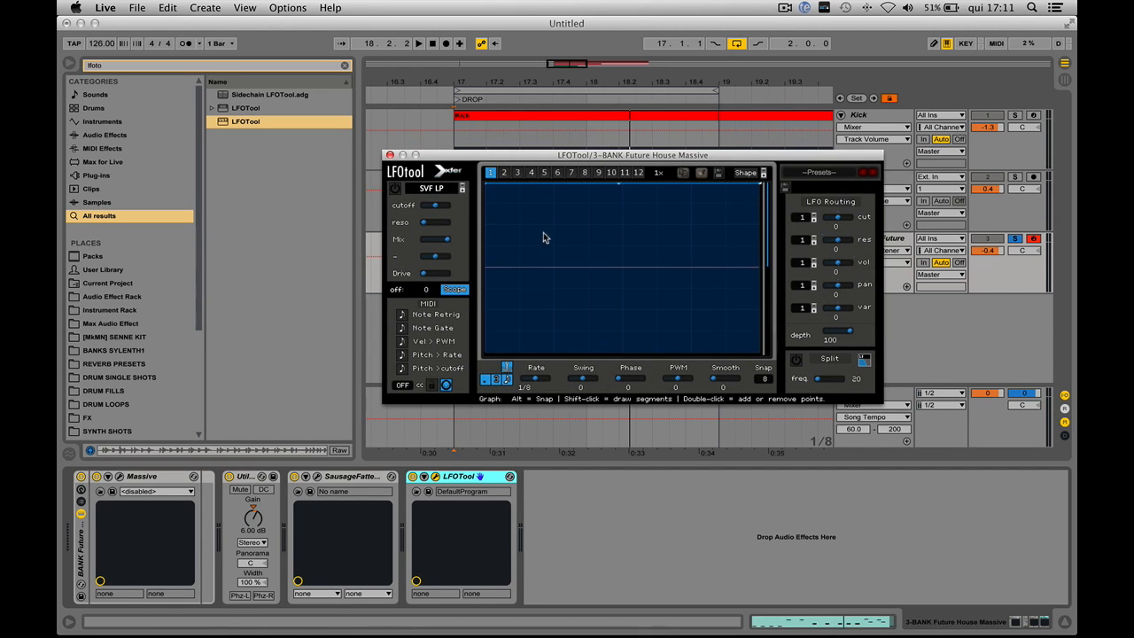
double_click(561, 184)
drag(490, 188, 485, 352)
double_click(663, 237)
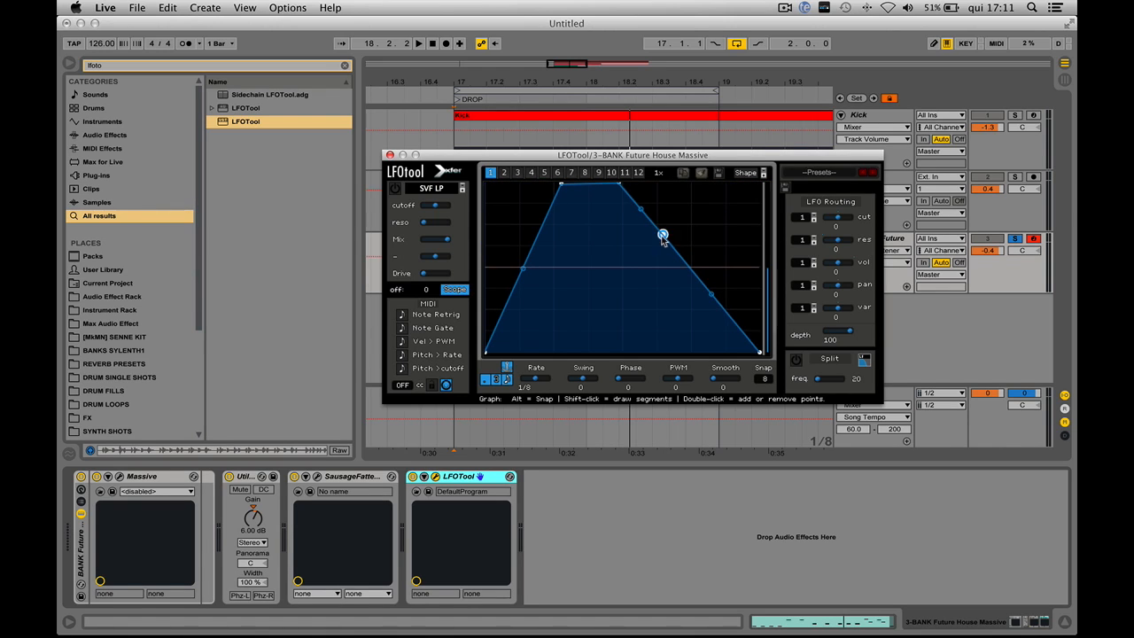
drag(666, 239, 791, 165)
drag(561, 187, 617, 184)
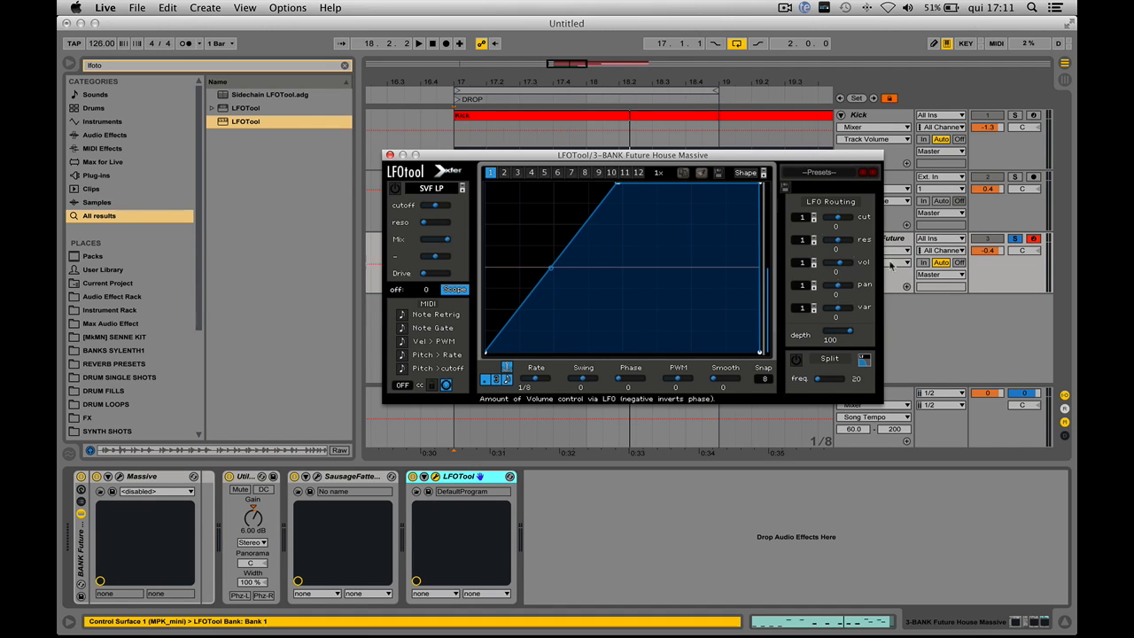
Bend the ramp into a slow-starting curve and route the LFO to volume at 100 with a 1/4 rate, playing the loop.
drag(550, 268, 559, 309)
key(space)
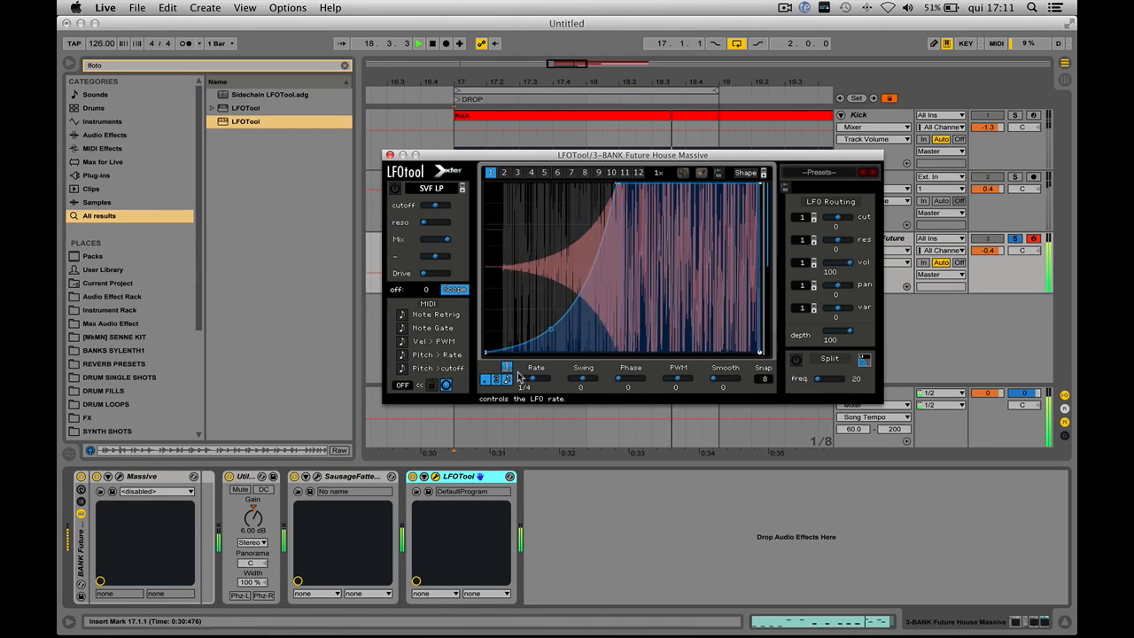
mouse_move(537, 381)
mouse_down()
mouse_move(514, 376)
mouse_move(523, 374)
mouse_up()
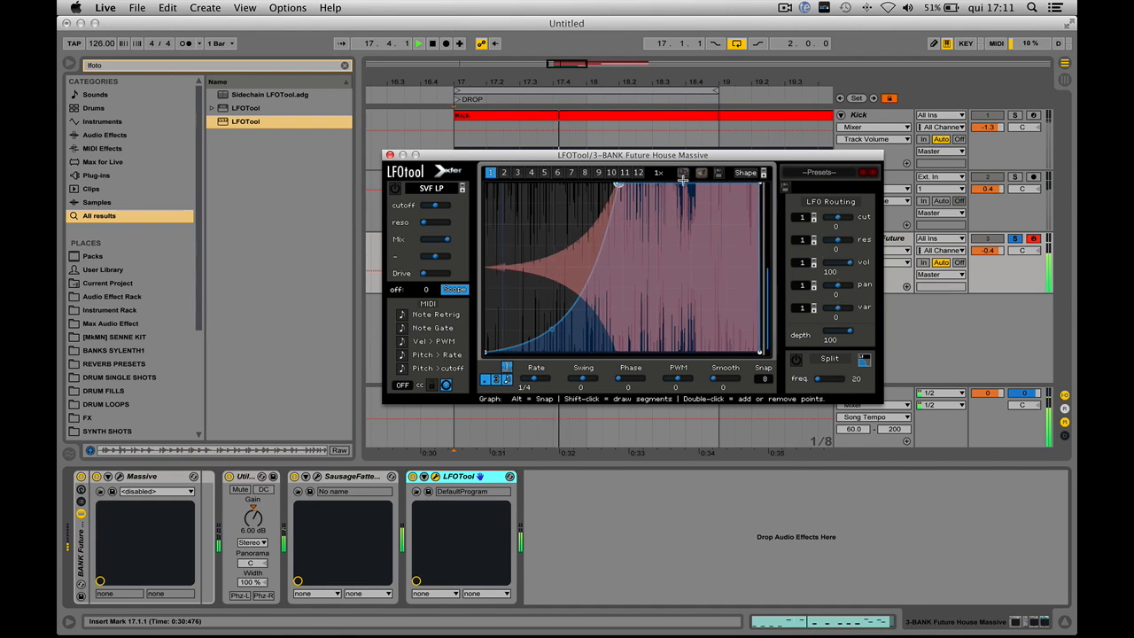
Try a longer curved rise reaching full level at about three quarters of the cycle, then stop playback and reopen the LFOTool window.
drag(620, 190, 691, 178)
drag(590, 269, 594, 309)
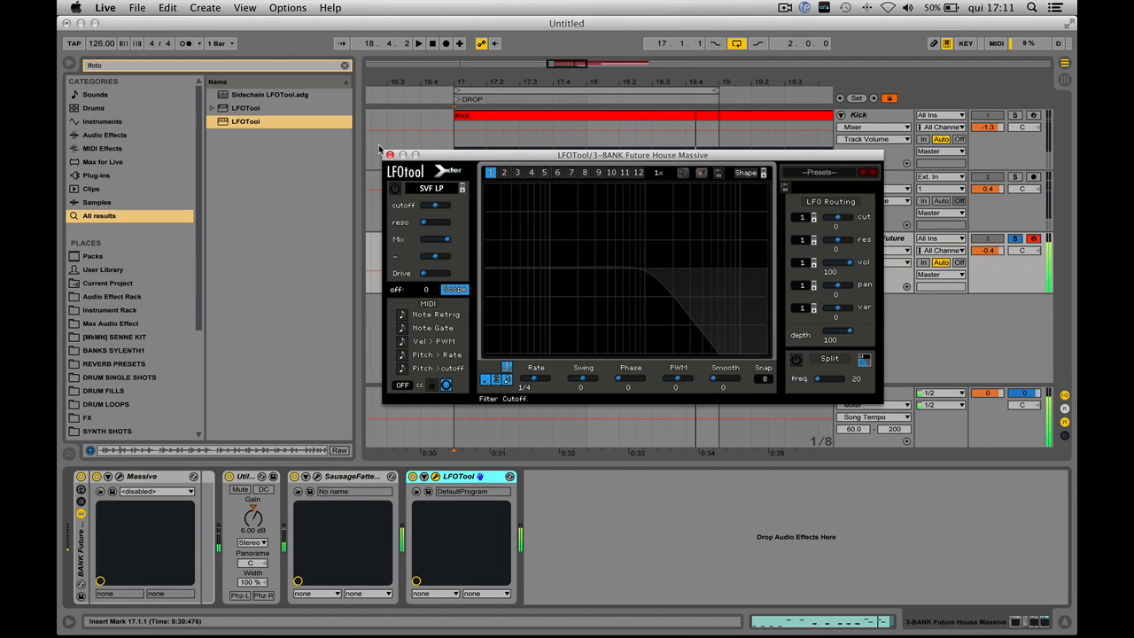
click(435, 476)
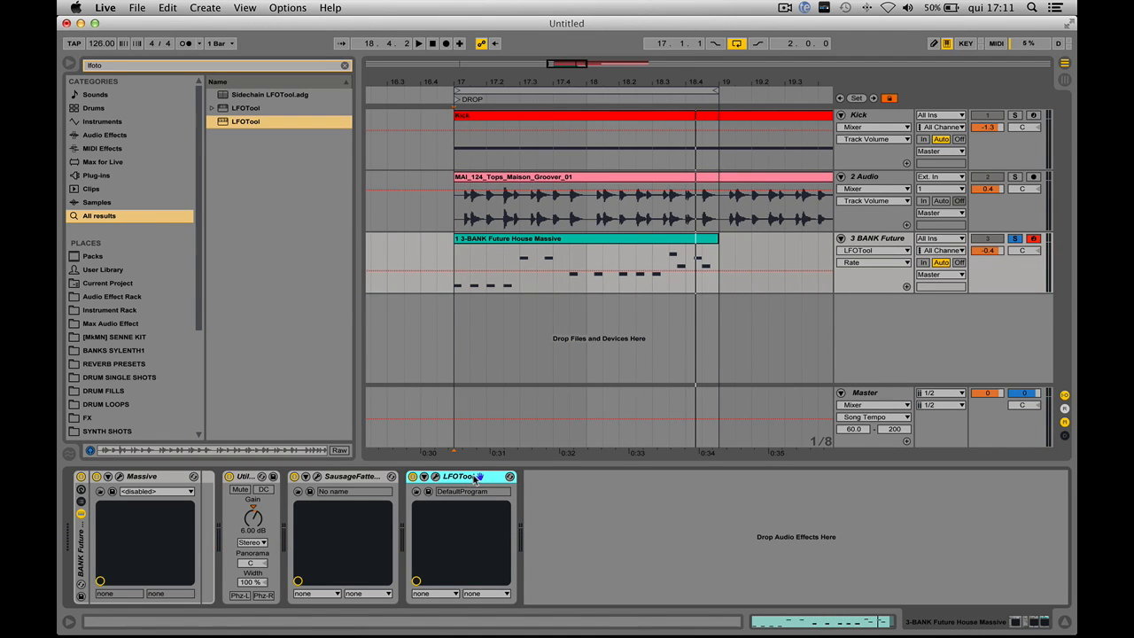
click(435, 477)
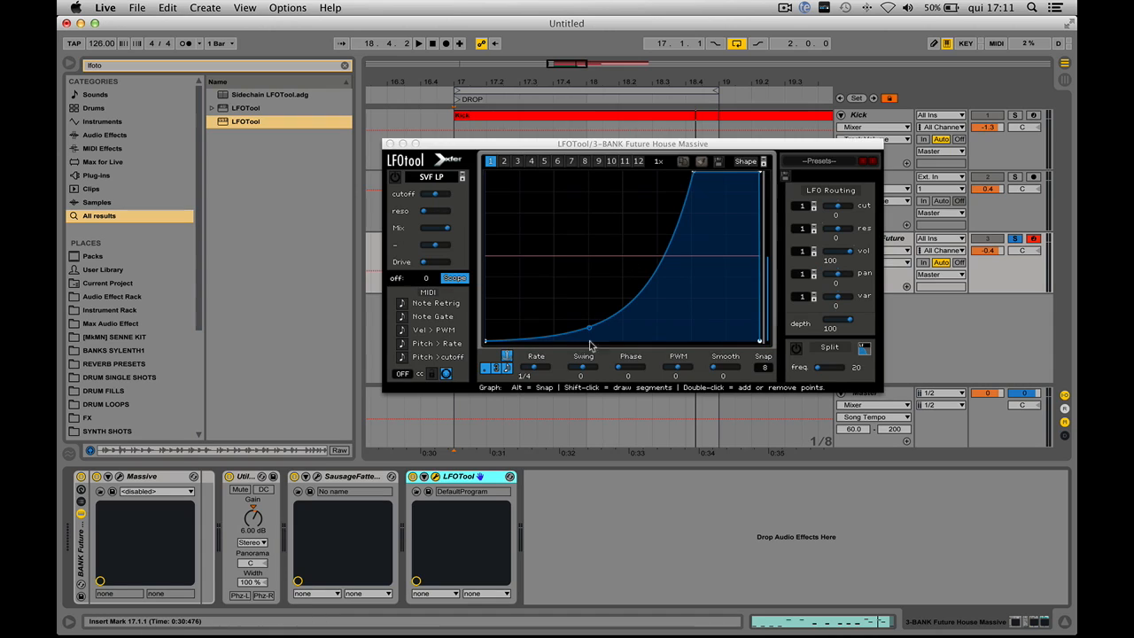
Flatten the LFO graph to full level by moving its peak to the cycle start, and select 17.2.3 to 17.3.1 in the Massive clip.
drag(692, 172, 483, 162)
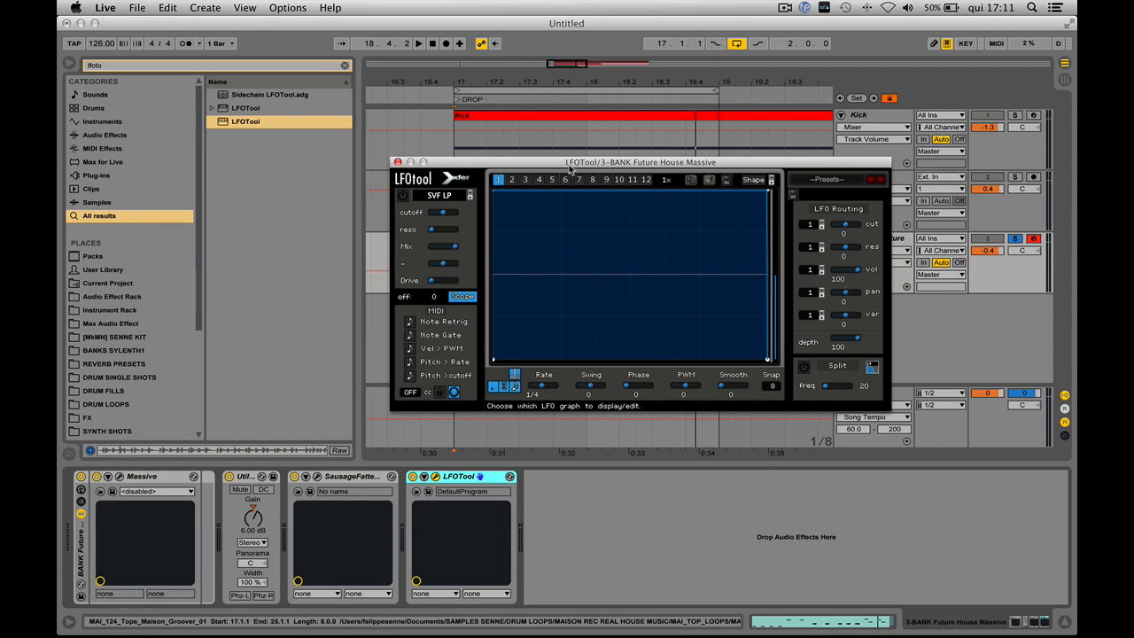
drag(575, 162, 635, 362)
drag(456, 285, 516, 285)
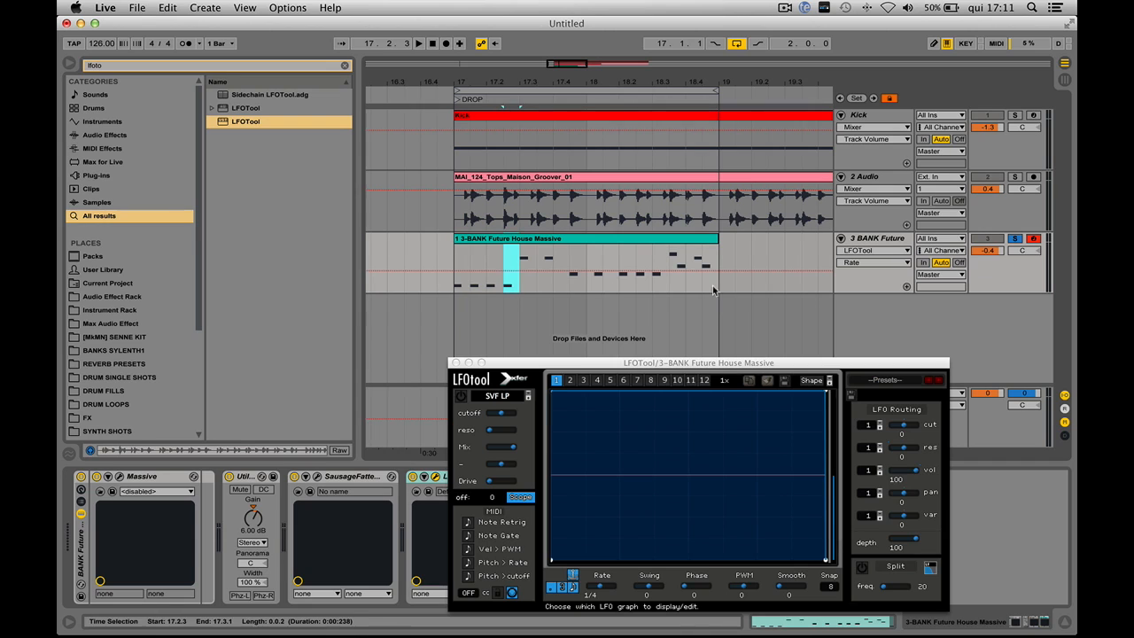
Set the arrangement to a fixed 1/16 grid and select the note from 18.3.3 to 18.3.4 in the Massive clip.
drag(574, 63, 524, 285)
right_click(478, 283)
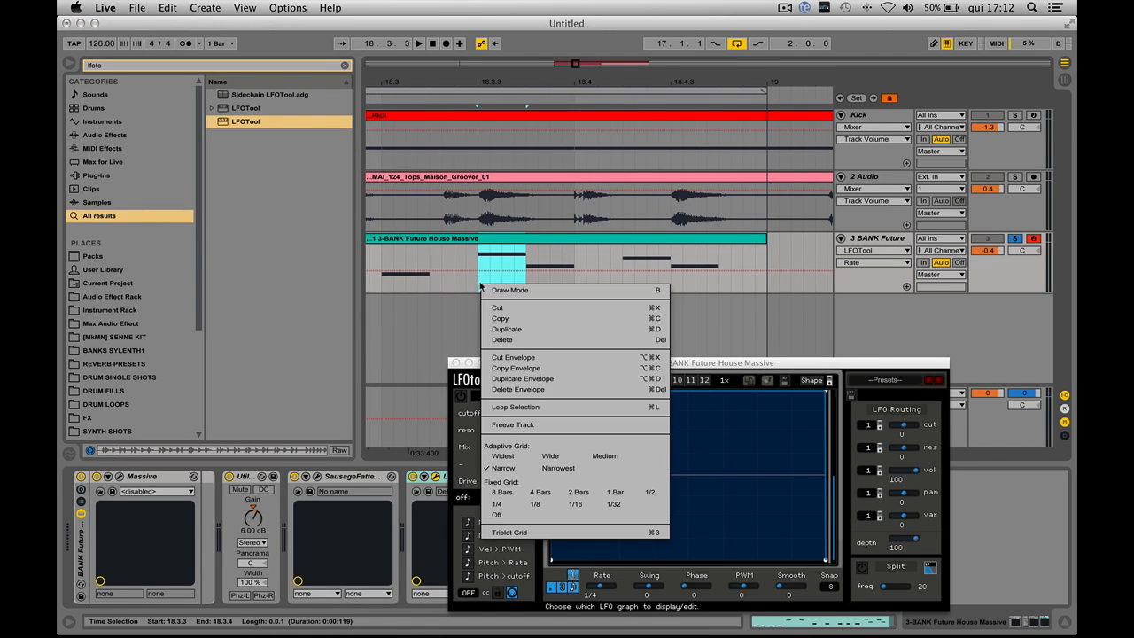
click(568, 504)
click(483, 288)
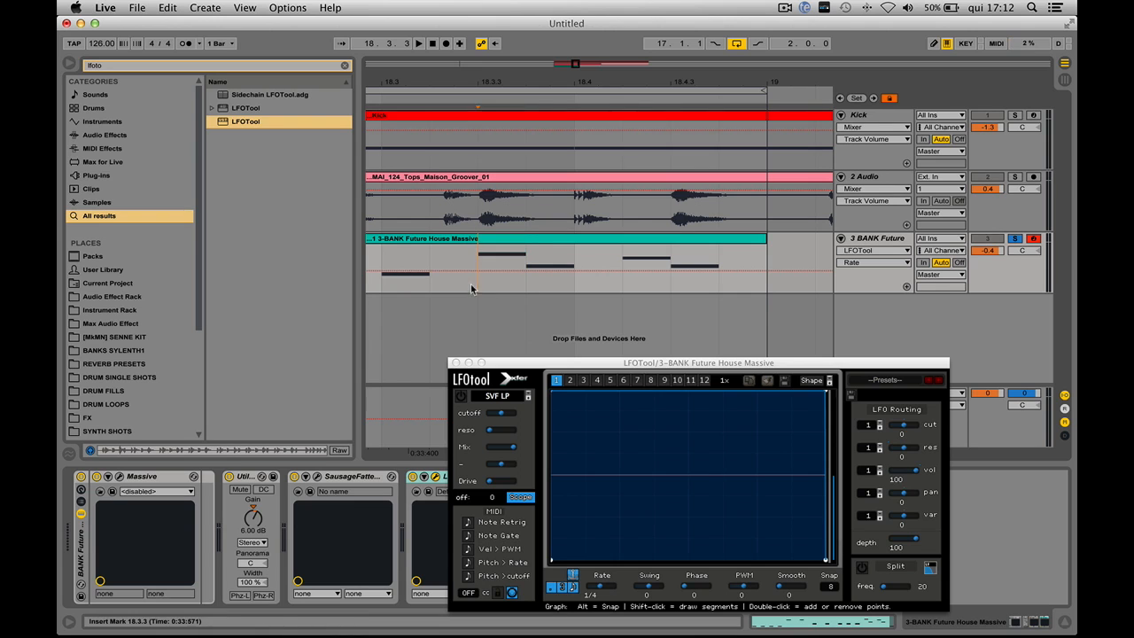
drag(470, 283, 524, 288)
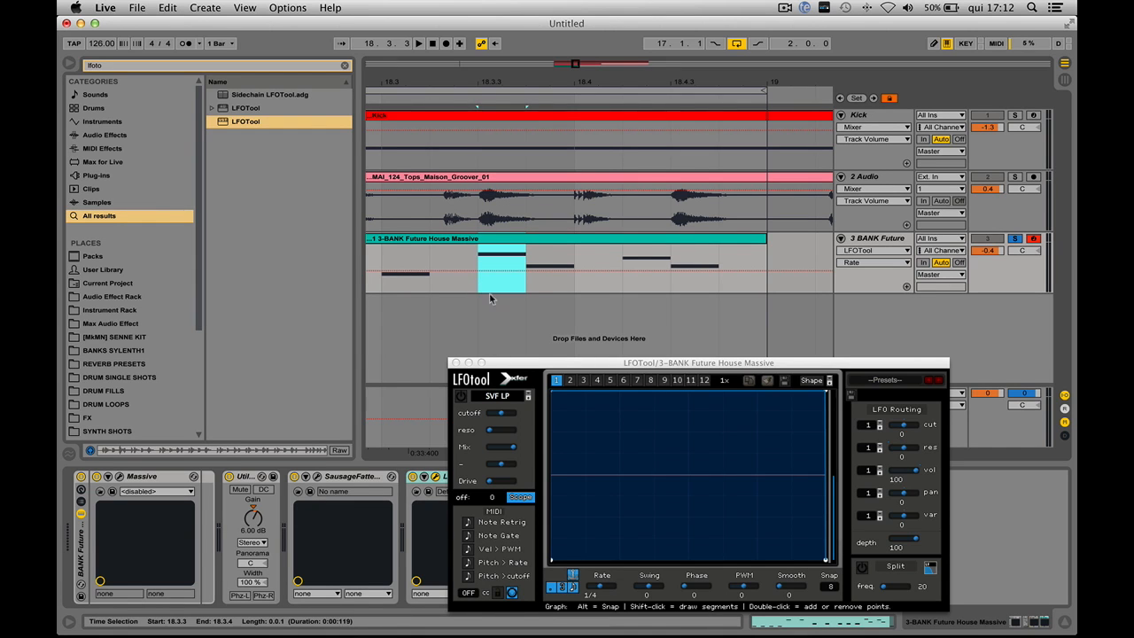
Move the LFOTool window up over the arrangement, set the LFO rate to 1/16, and play the loop.
drag(535, 369, 468, 114)
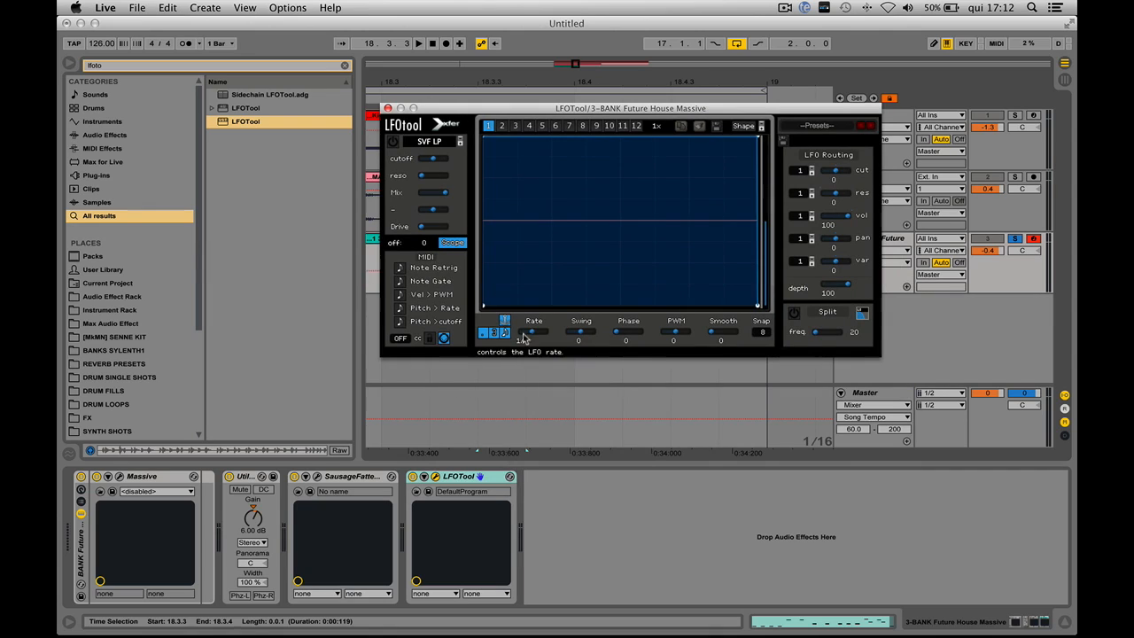
drag(534, 326, 532, 320)
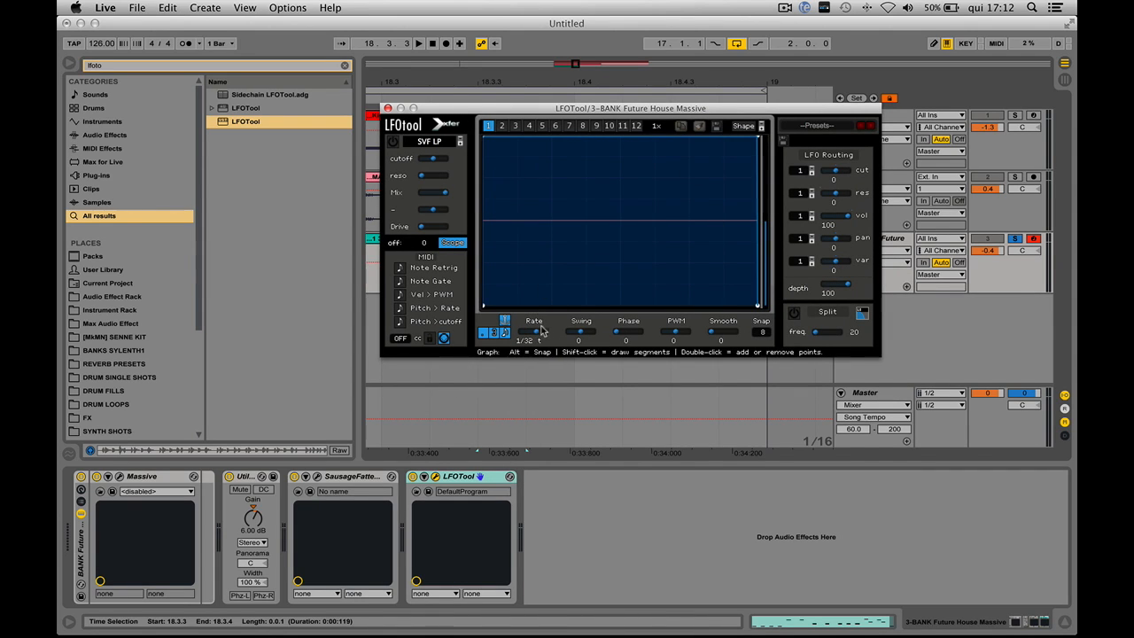
drag(543, 331, 519, 330)
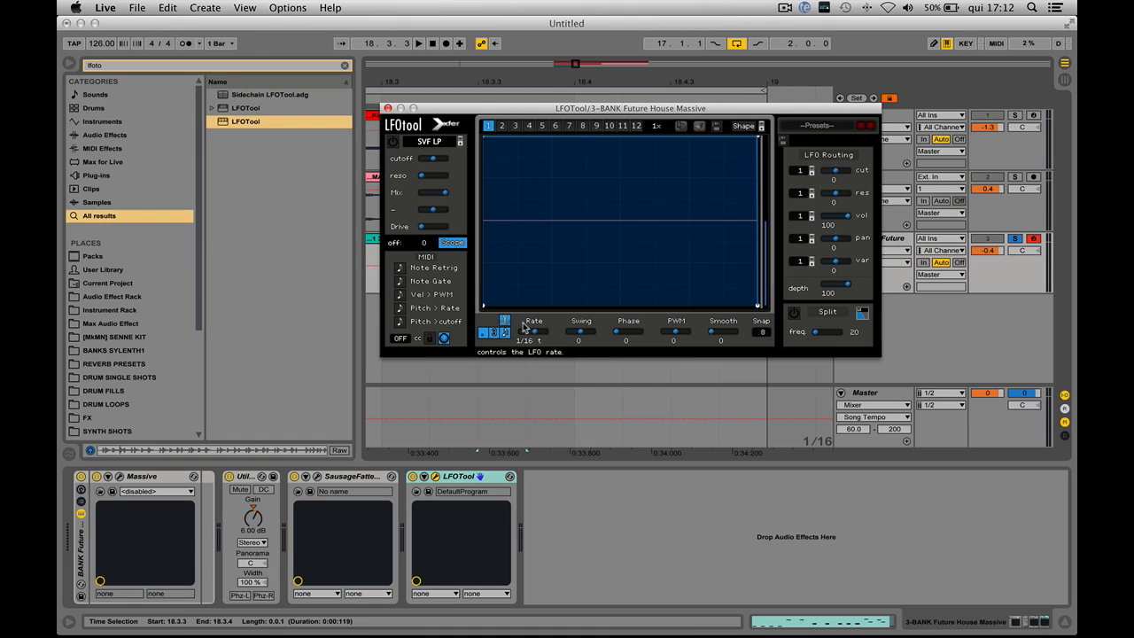
key(space)
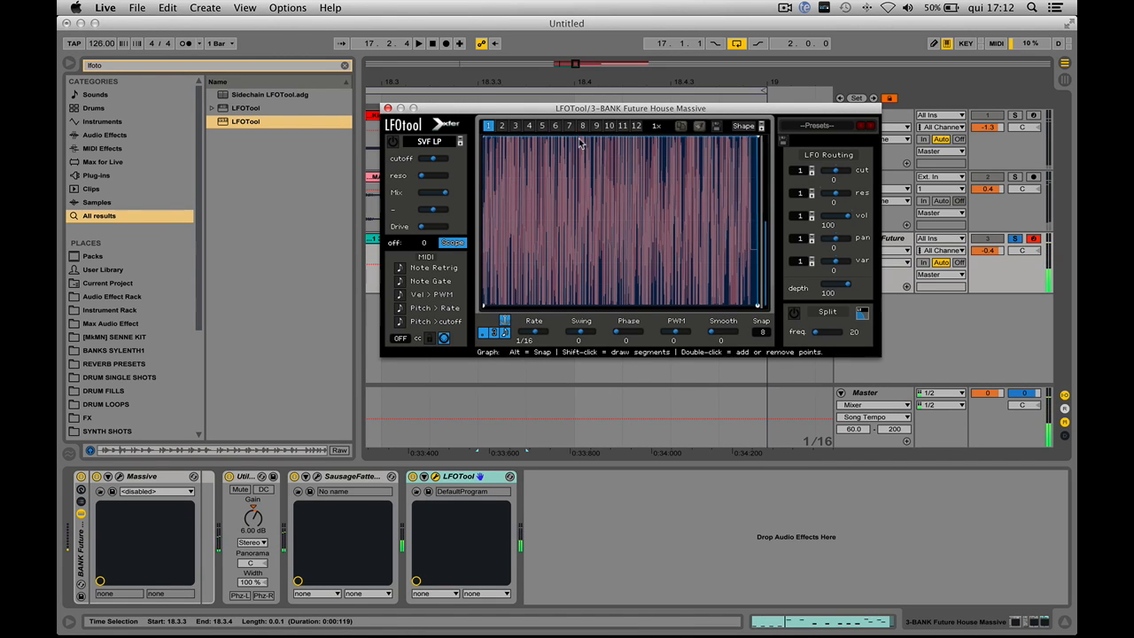
Reshape the LFO graph to hold full level for about a third of the cycle, then fall to zero near the end and stay there.
double_click(579, 138)
drag(615, 139, 715, 306)
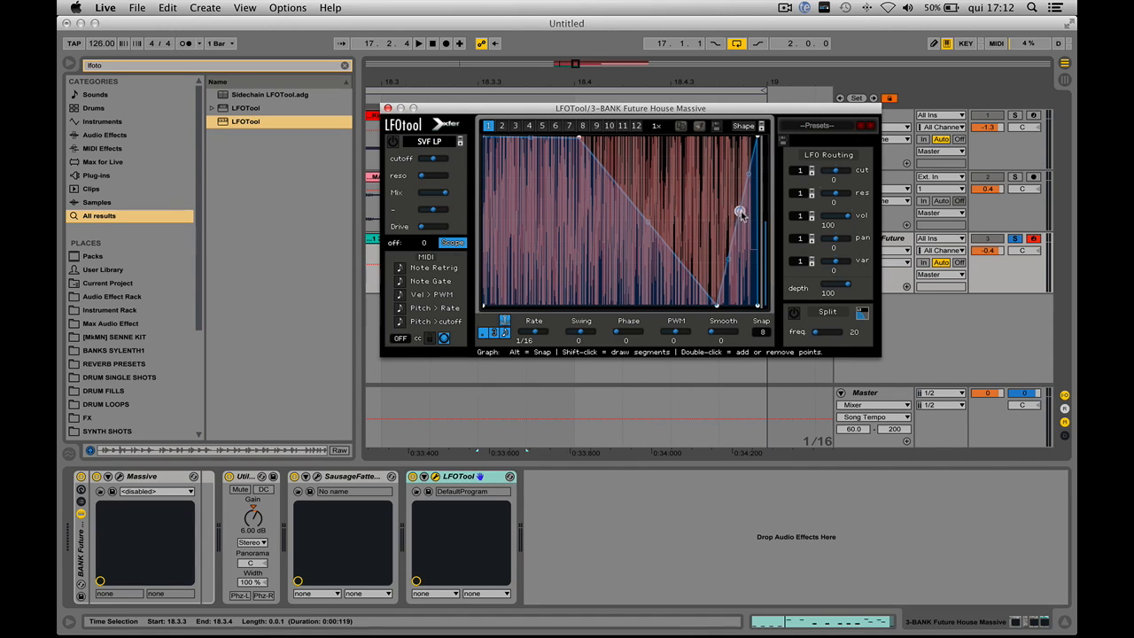
drag(741, 214, 774, 336)
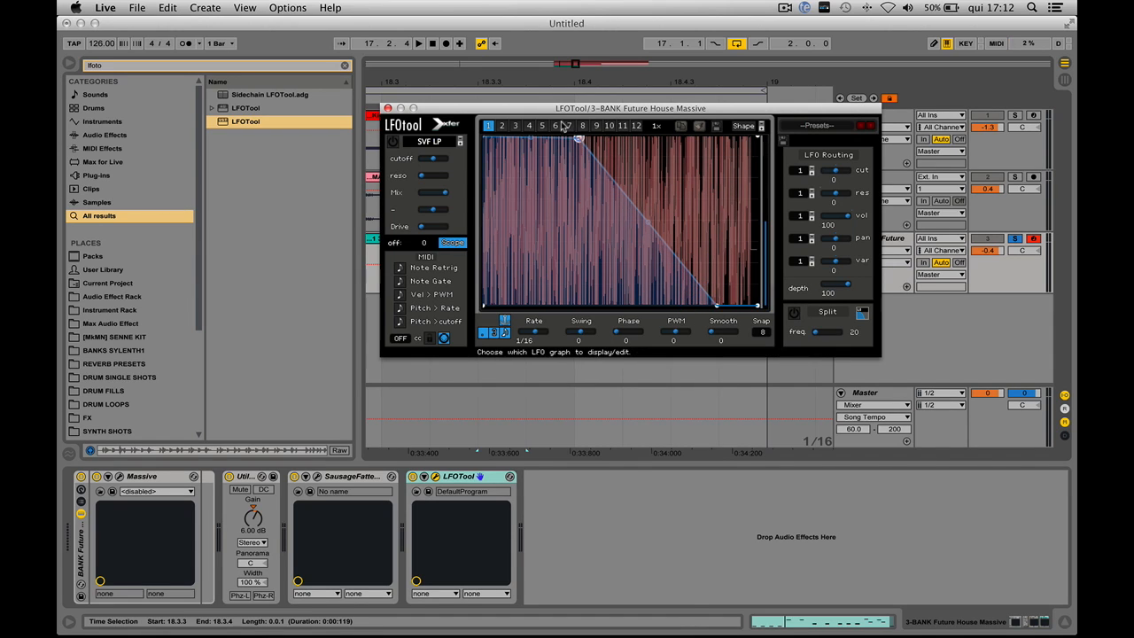
drag(579, 138, 567, 130)
Play the loop while bending the LFO fall into a decay starting at about a quarter of the cycle, then soften it to a gentle curve.
key(space)
drag(645, 224, 628, 252)
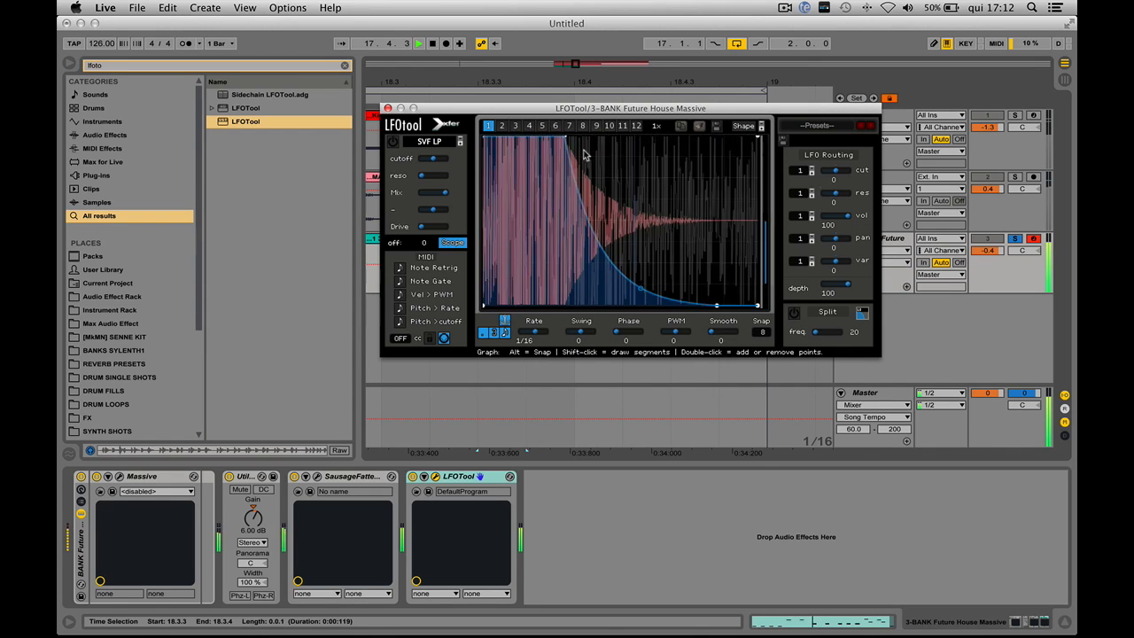
mouse_move(568, 135)
mouse_down()
mouse_move(536, 116)
mouse_move(578, 129)
mouse_up()
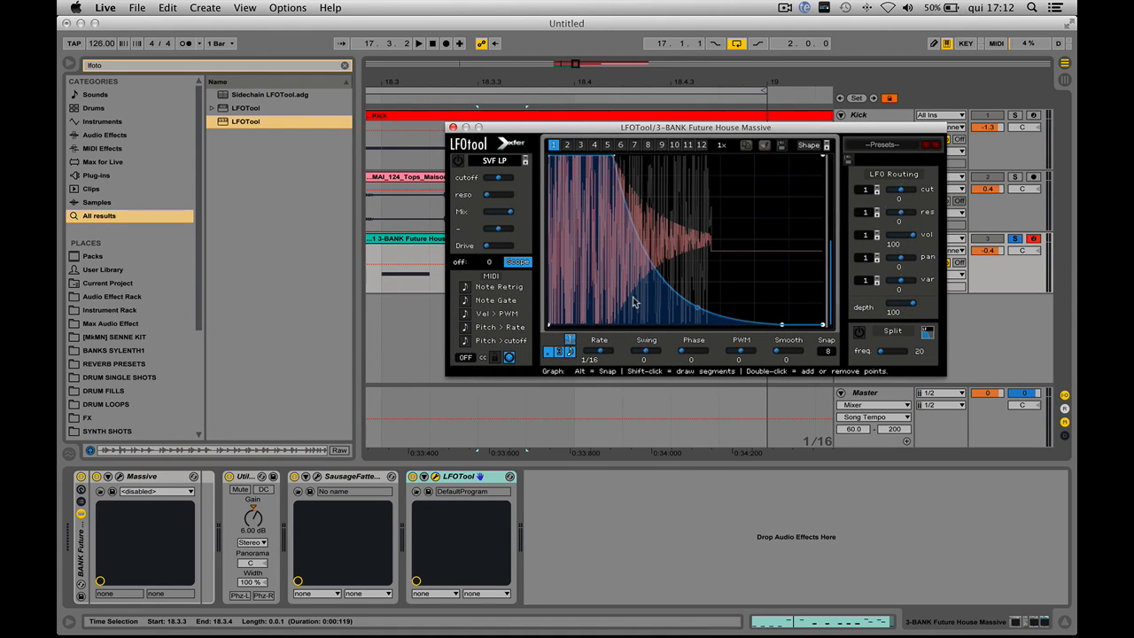
drag(563, 128, 581, 135)
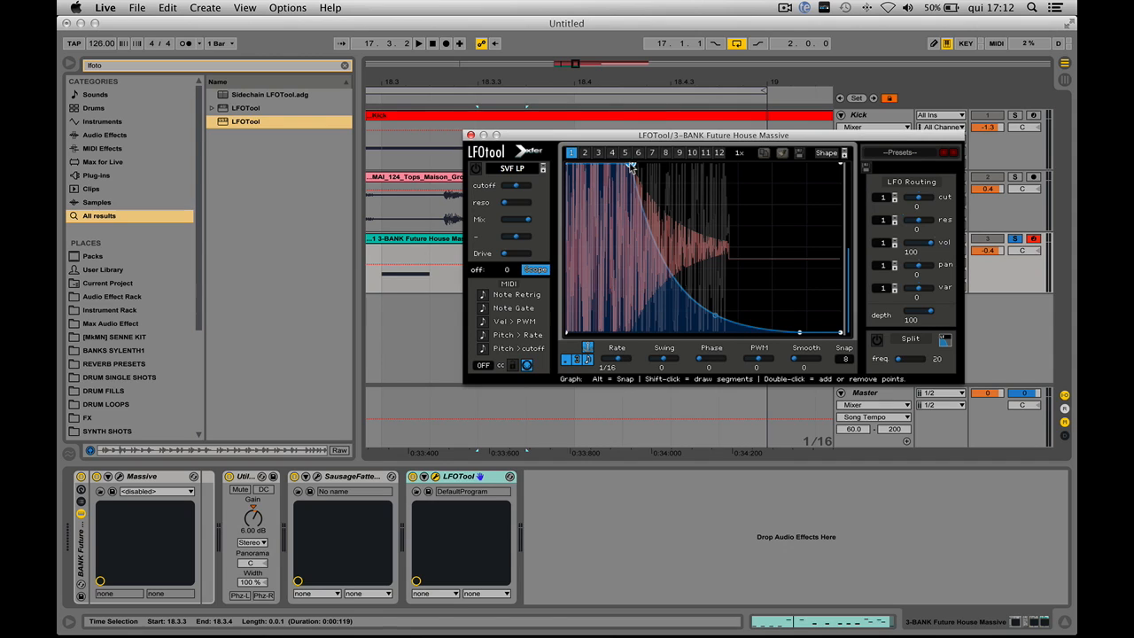
drag(720, 307, 732, 286)
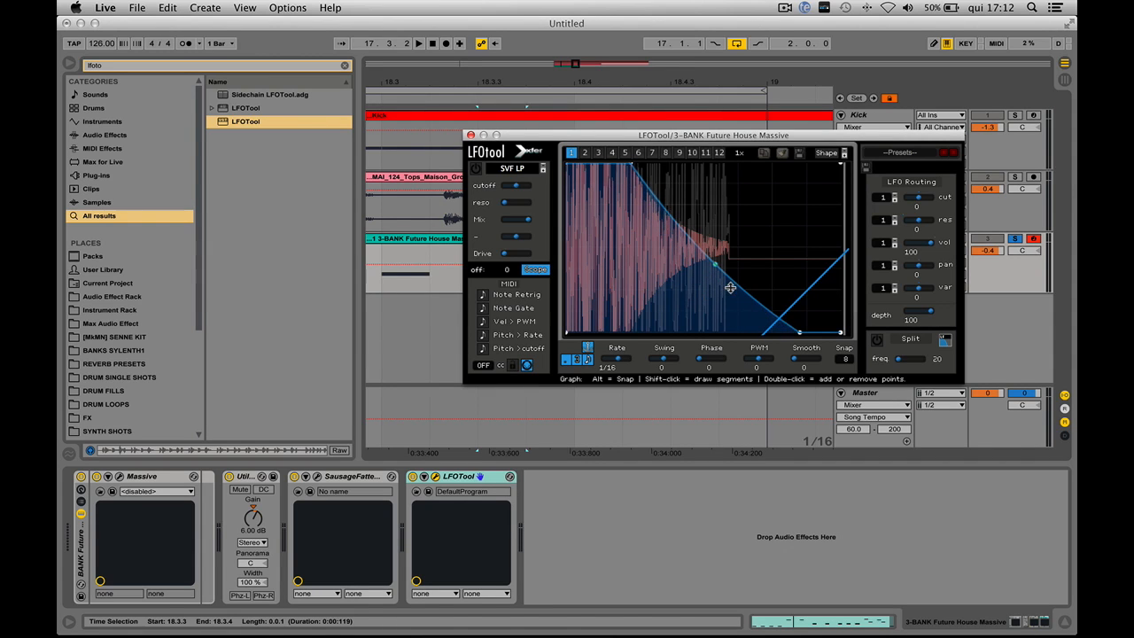
Close the LFOTool window and examine the opening notes of the Massive clip, selecting 17.1.1 to 17.1.3.
drag(574, 63, 495, 131)
click(471, 135)
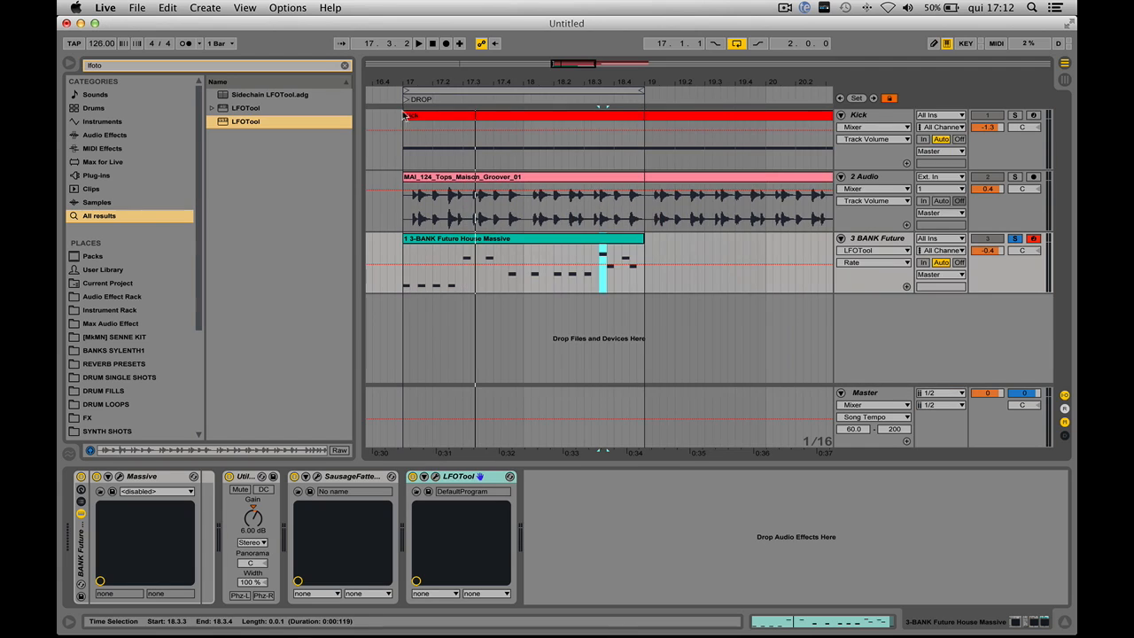
drag(459, 78, 459, 85)
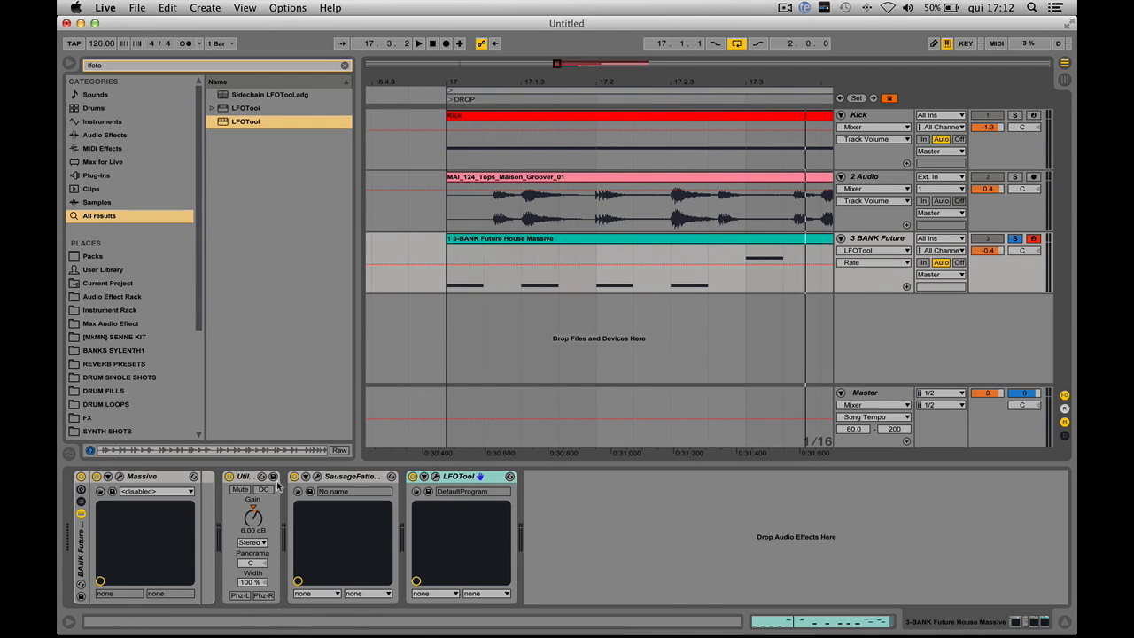
drag(446, 289, 524, 287)
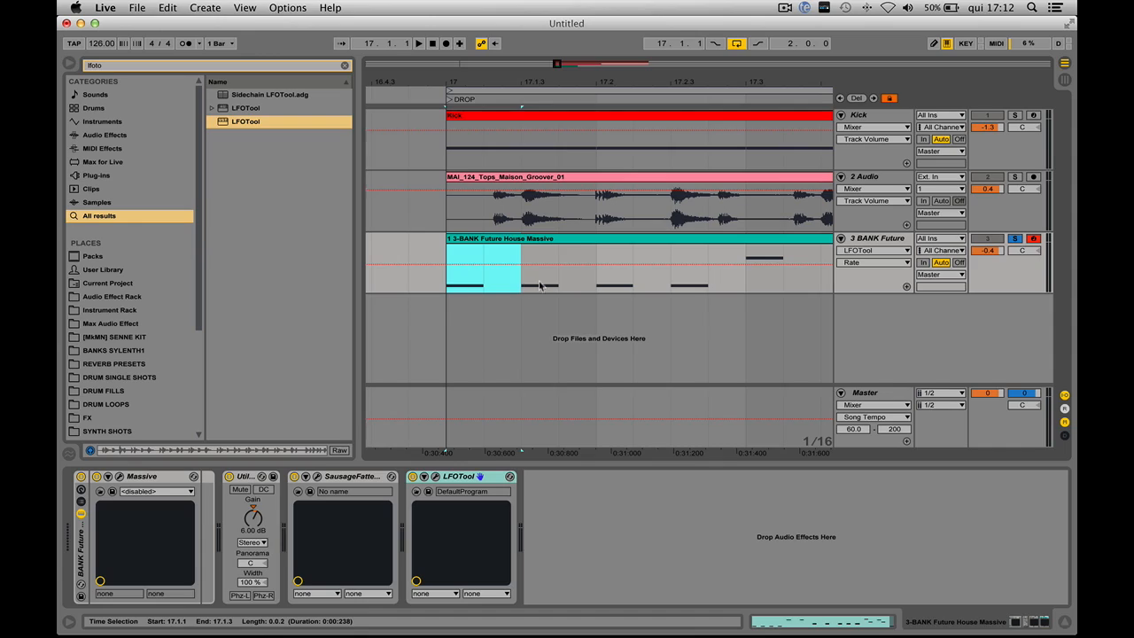
key(minus)
key(minus)
key(minus)
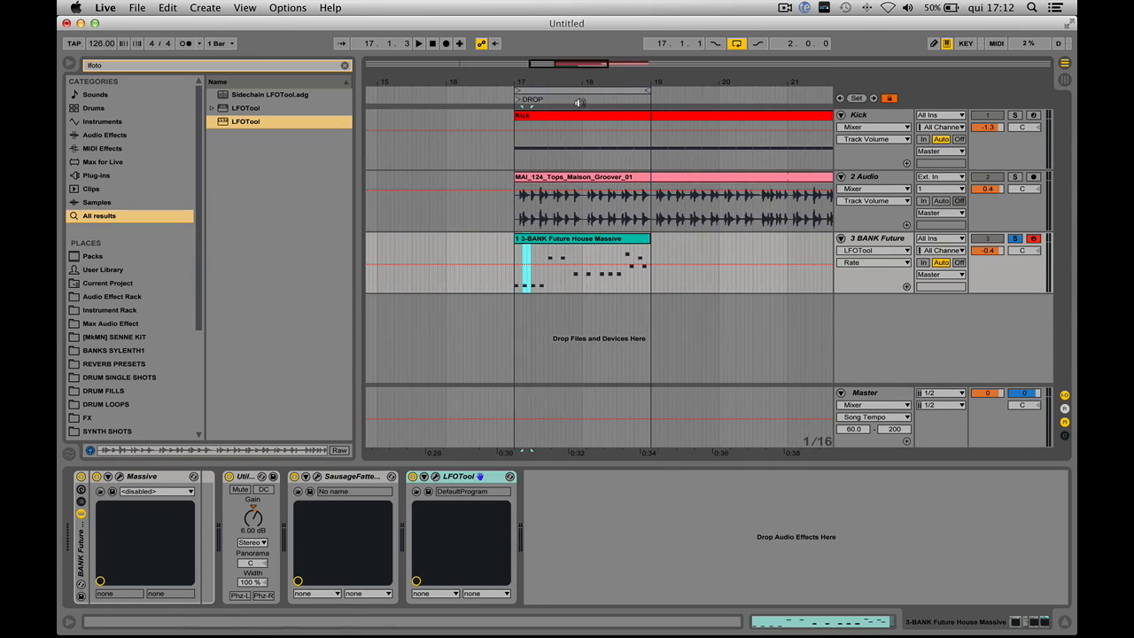
Reopen LFOTool and enable Note Retrig in its MIDI section.
click(435, 476)
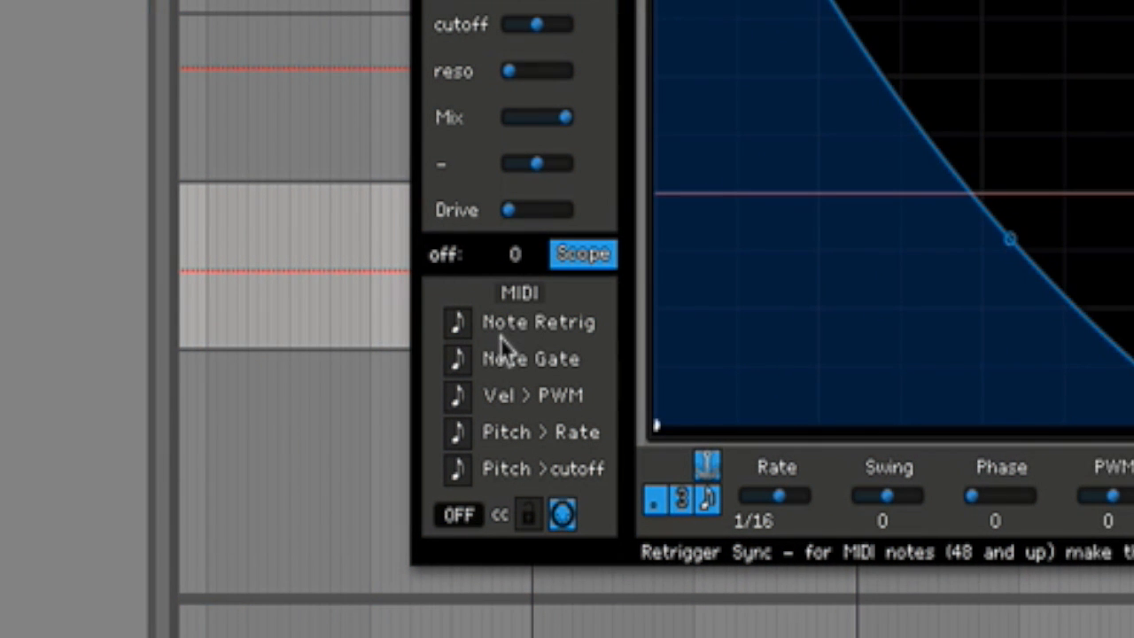
click(460, 329)
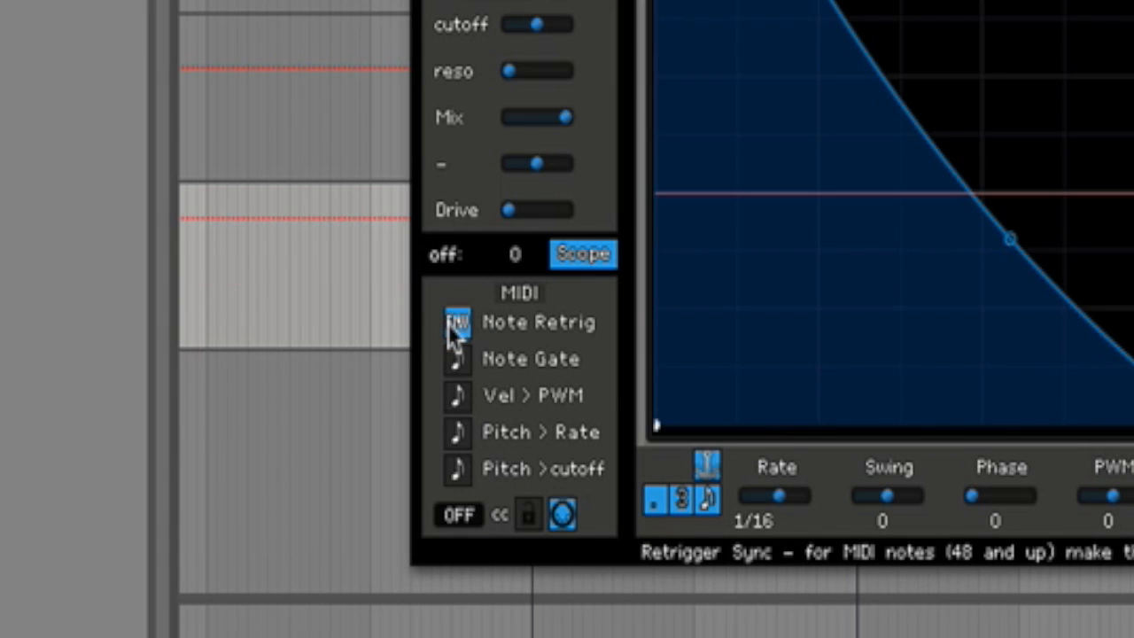
click(461, 326)
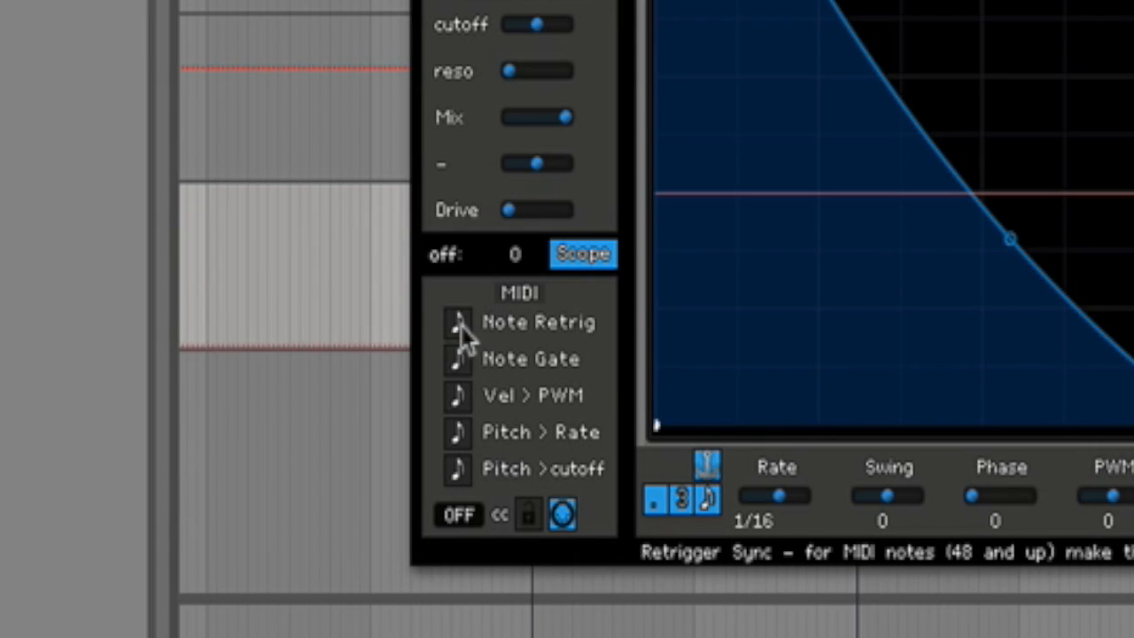
click(461, 325)
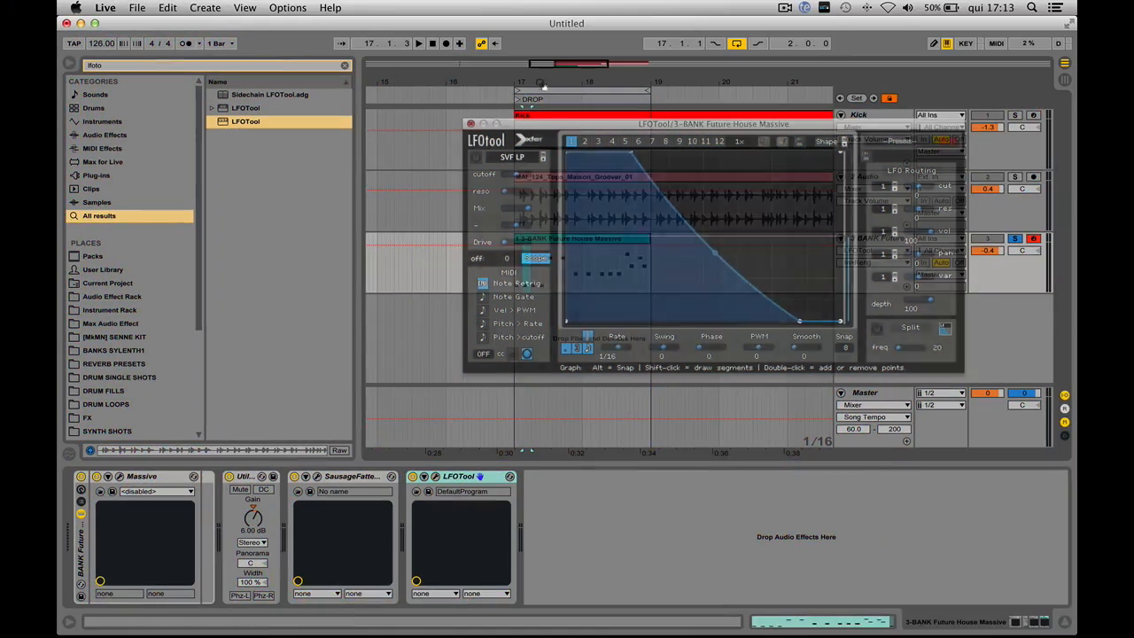
Examine the Massive clip's note spacing against the other tracks, selecting 17.1.1 to 17.3.1 and the individual notes up to 17.4.3.
key(plus)
key(plus)
key(plus)
key(plus)
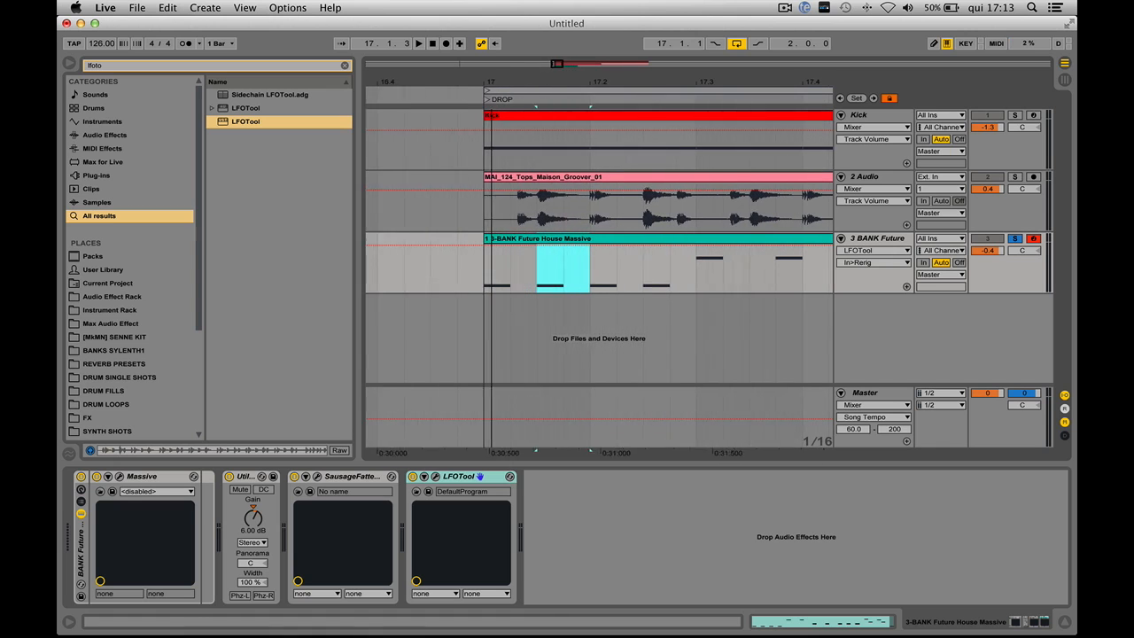
drag(435, 263, 622, 278)
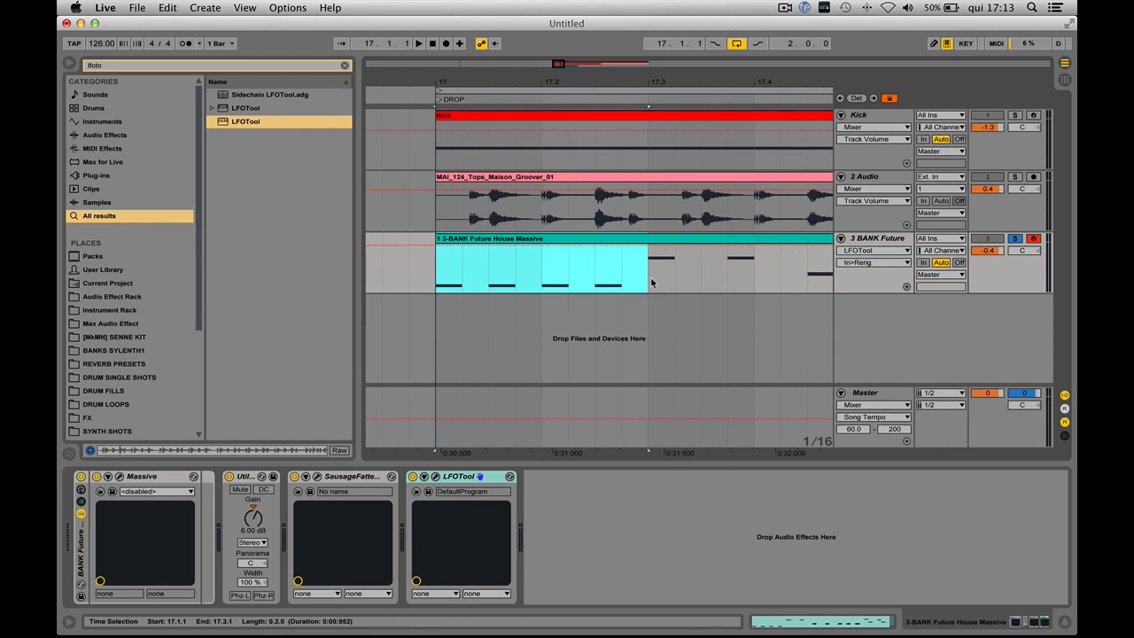
key(minus)
key(minus)
drag(388, 278, 496, 277)
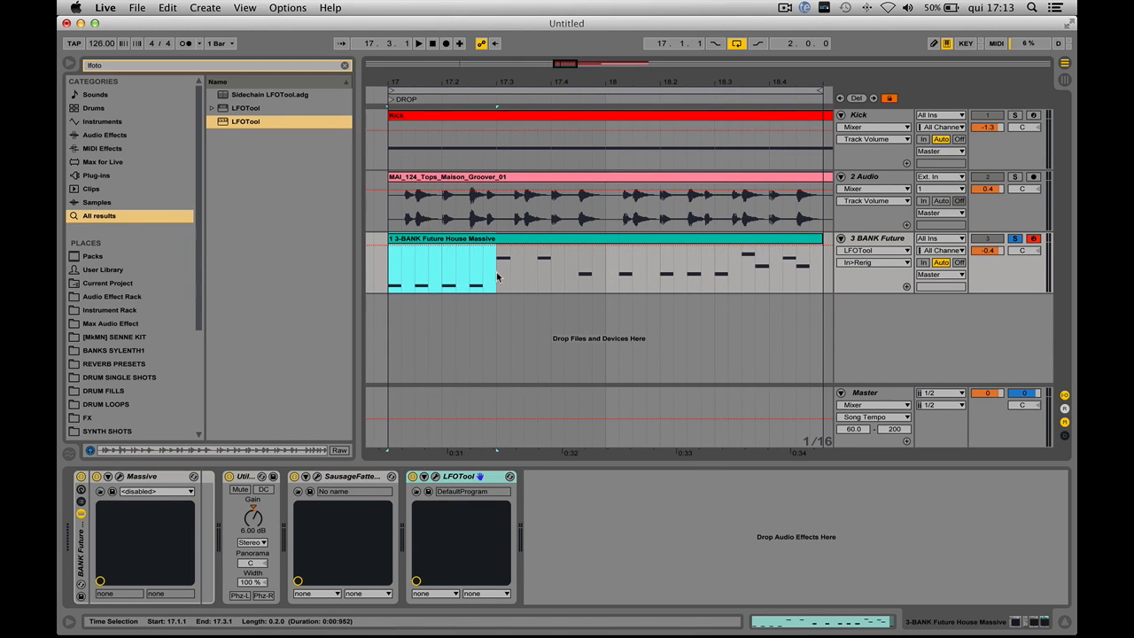
click(497, 277)
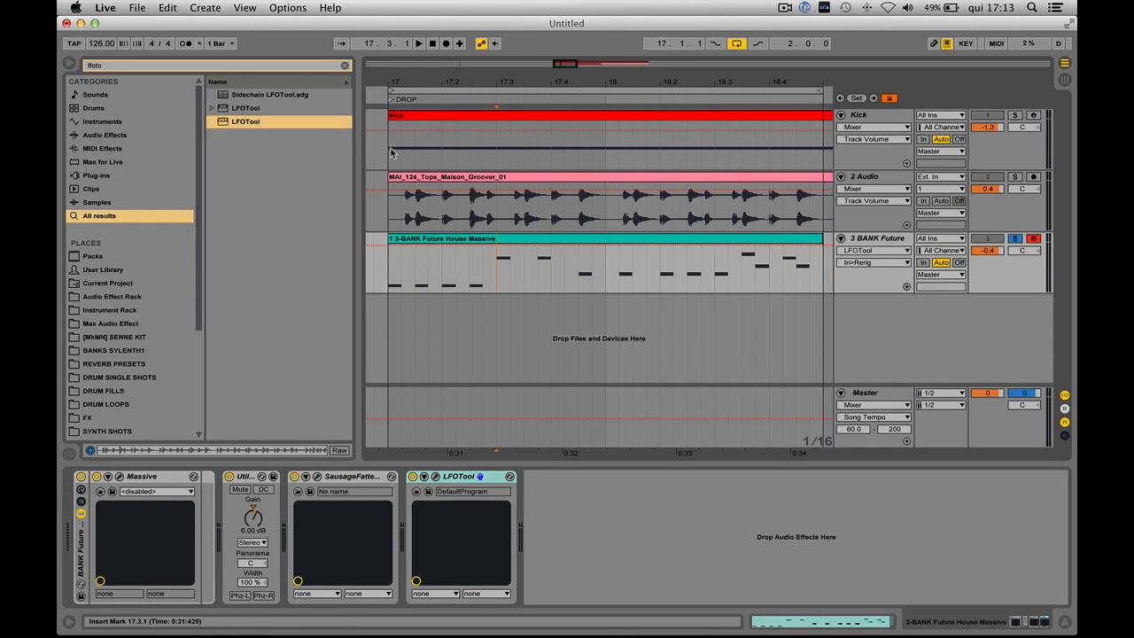
drag(391, 149, 437, 151)
click(413, 274)
drag(391, 275, 577, 274)
click(484, 275)
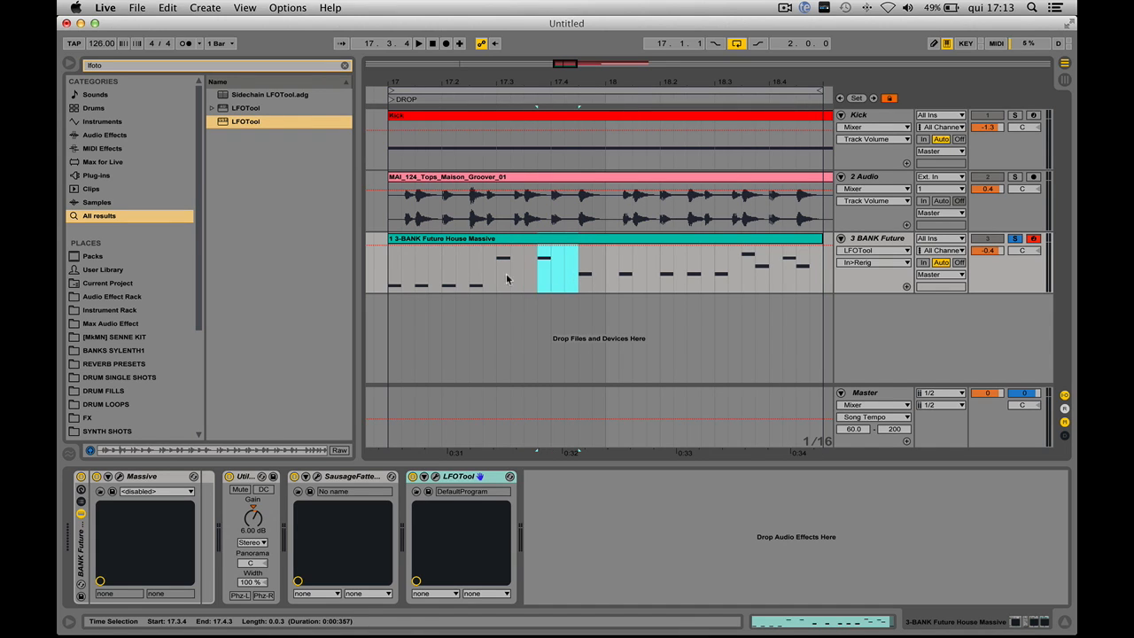
drag(498, 277, 537, 276)
click(576, 277)
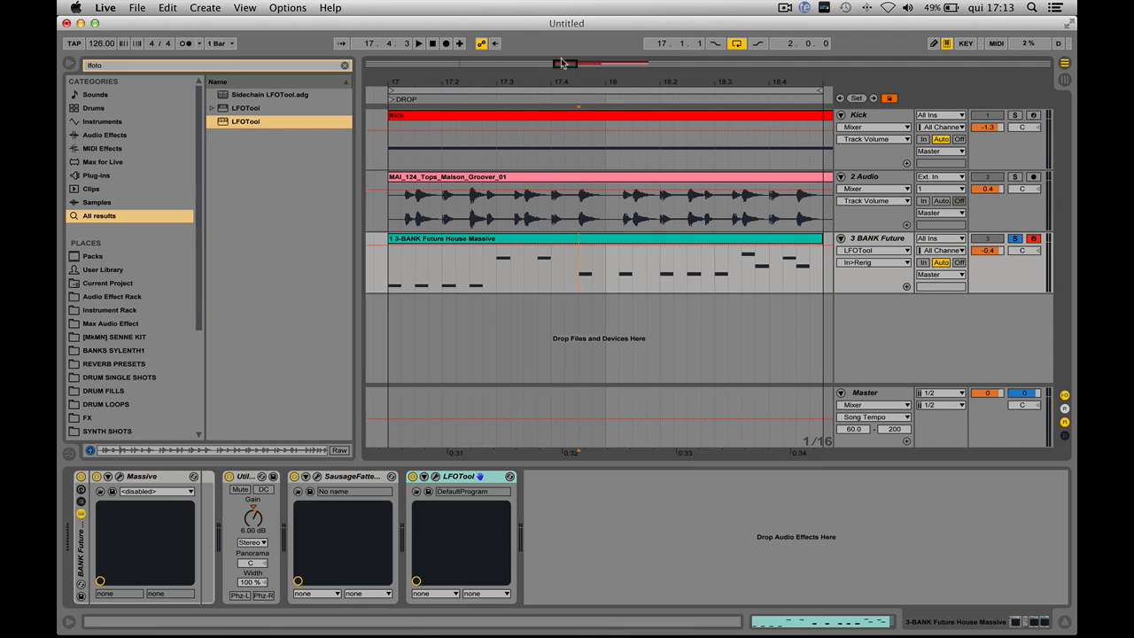
Insert a new MIDI track below the Massive track and copy the Massive clip onto it at bar 17.
drag(561, 63, 562, 85)
click(558, 238)
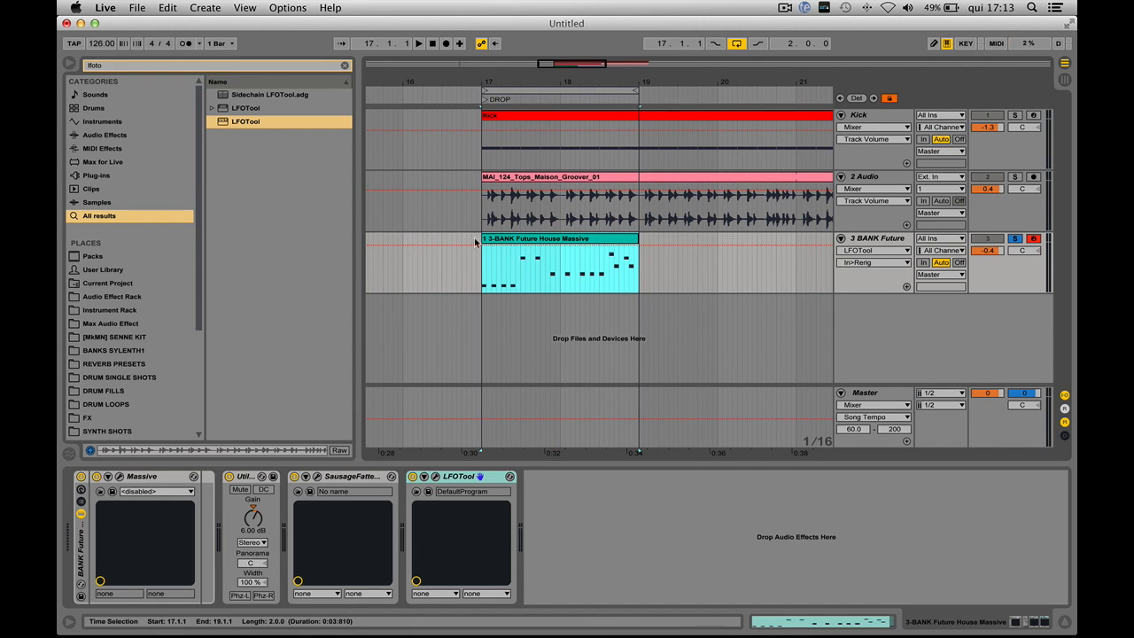
drag(534, 241, 535, 328)
right_click(779, 324)
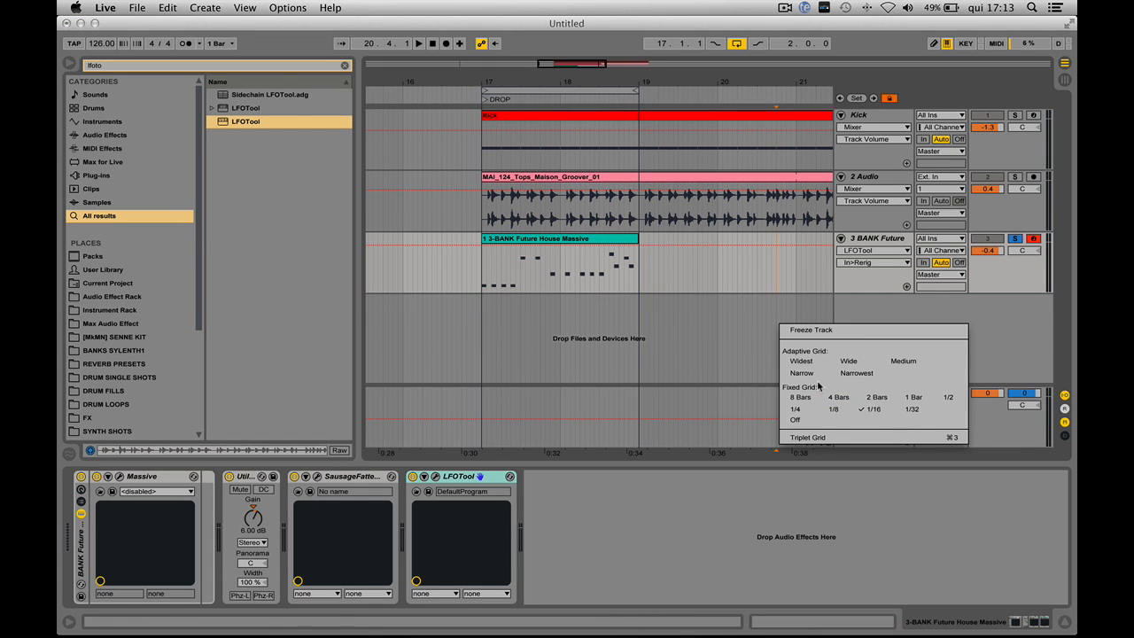
key(Escape)
right_click(841, 306)
click(868, 321)
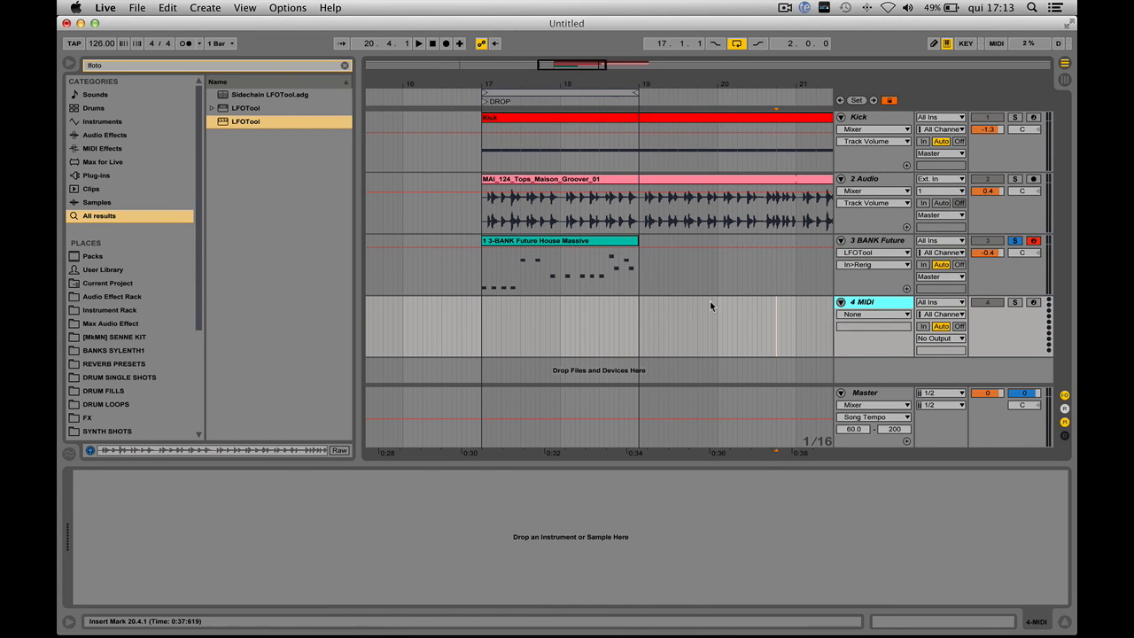
drag(574, 247, 563, 330)
Rename the new MIDI track as Trigger and the Massive track as Synth.
click(886, 305)
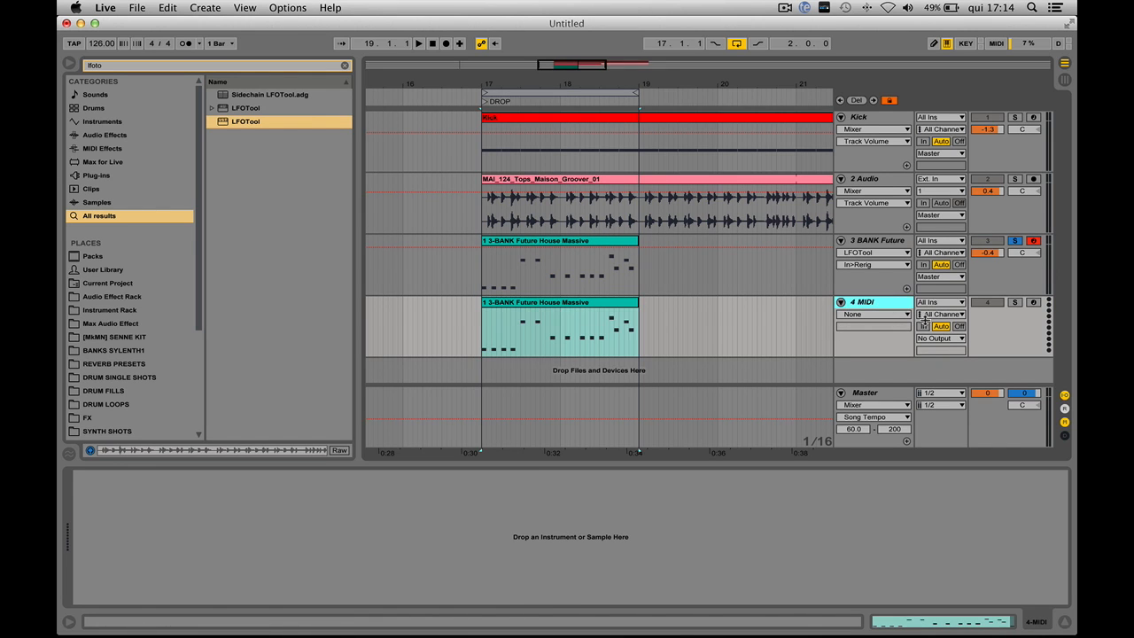
text(Trigger)
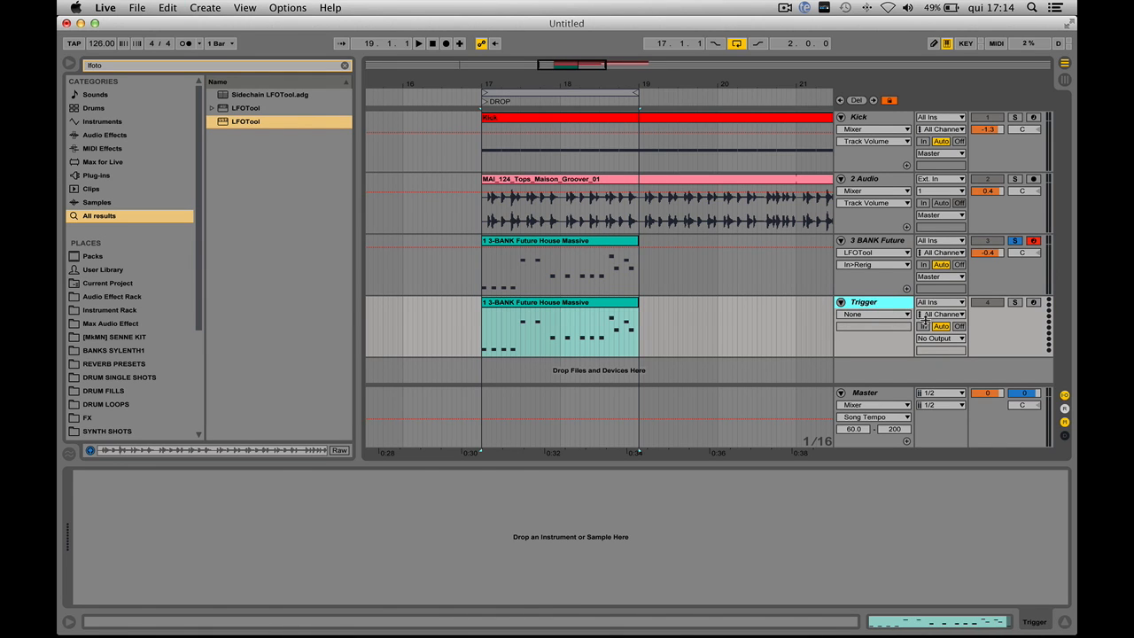
key(shift+Tab)
text(Synth)
key(Return)
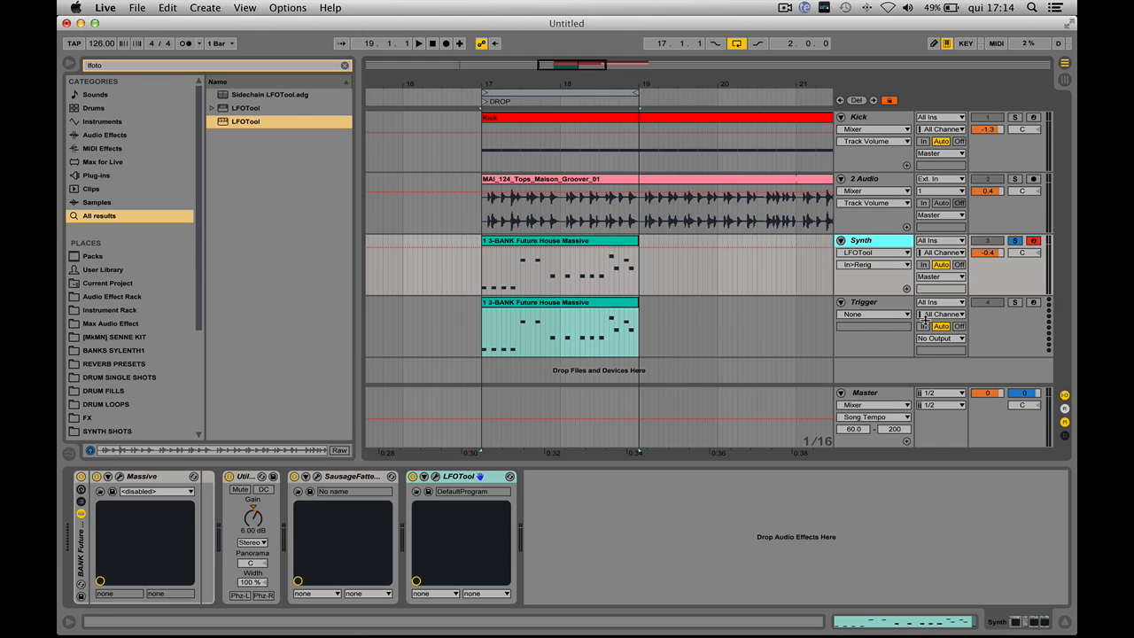
Route the Trigger track's MIDI output to the Synth track's 1-LFOTool input.
click(860, 302)
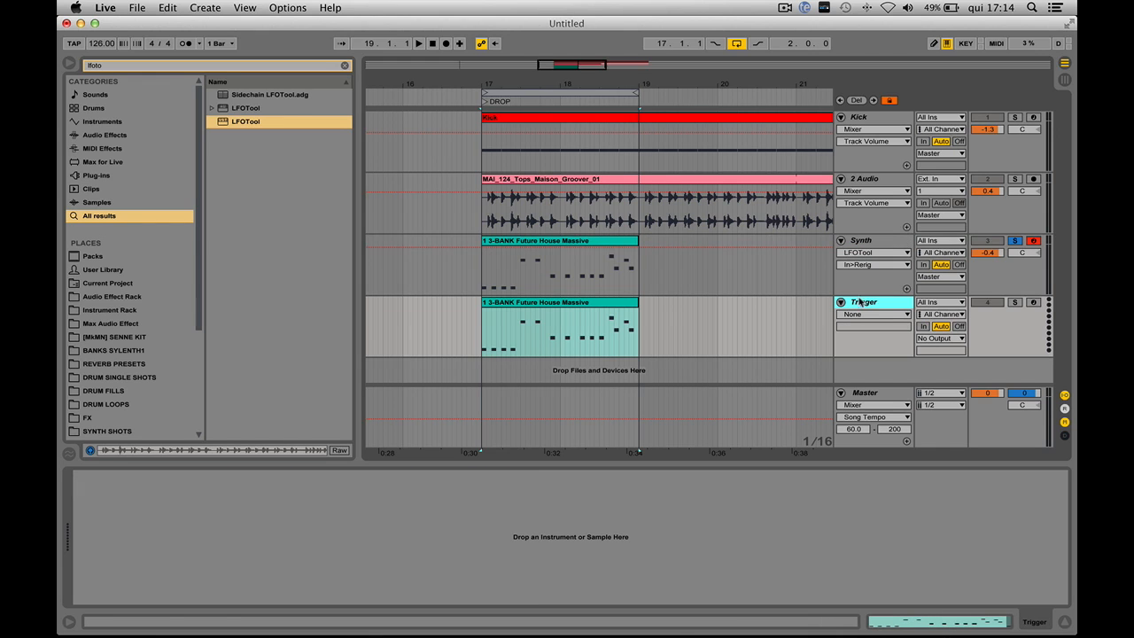
click(583, 312)
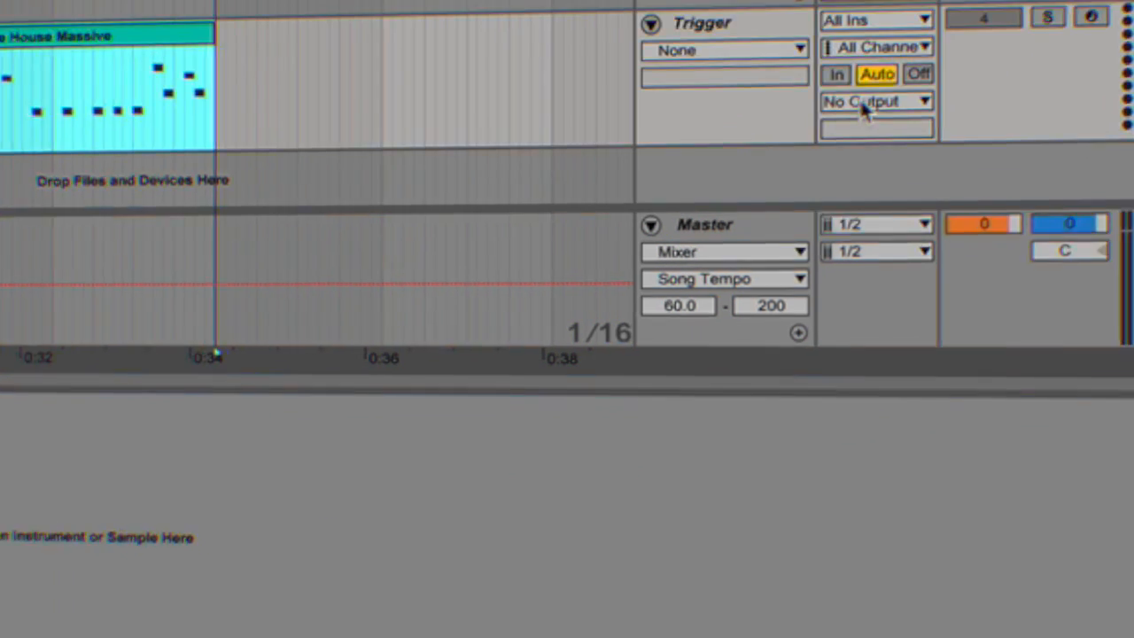
click(837, 120)
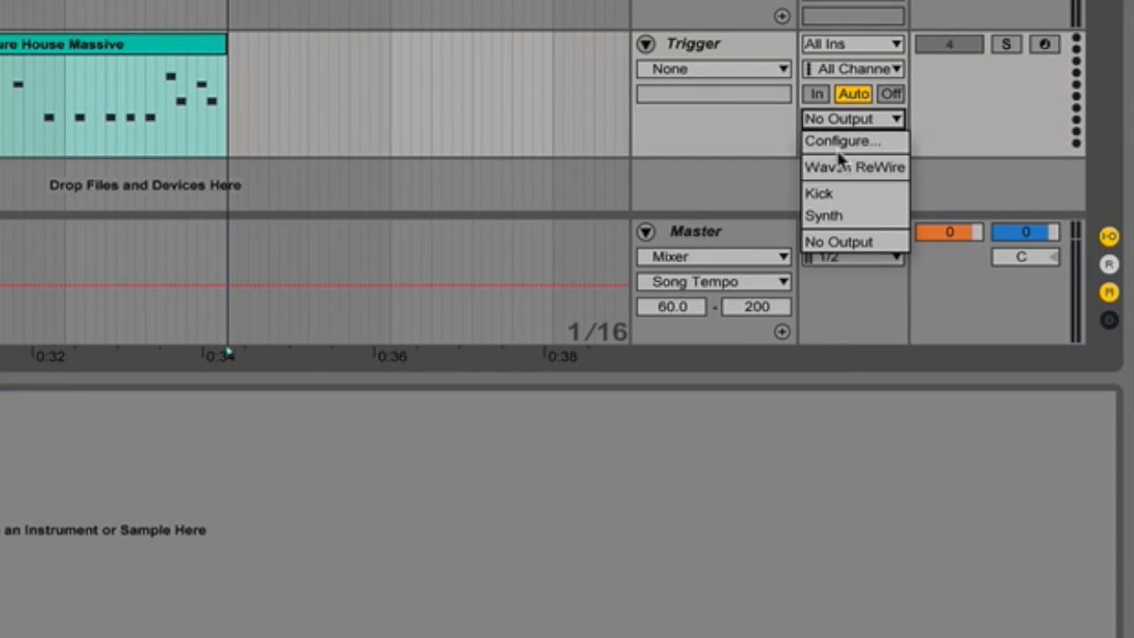
click(839, 216)
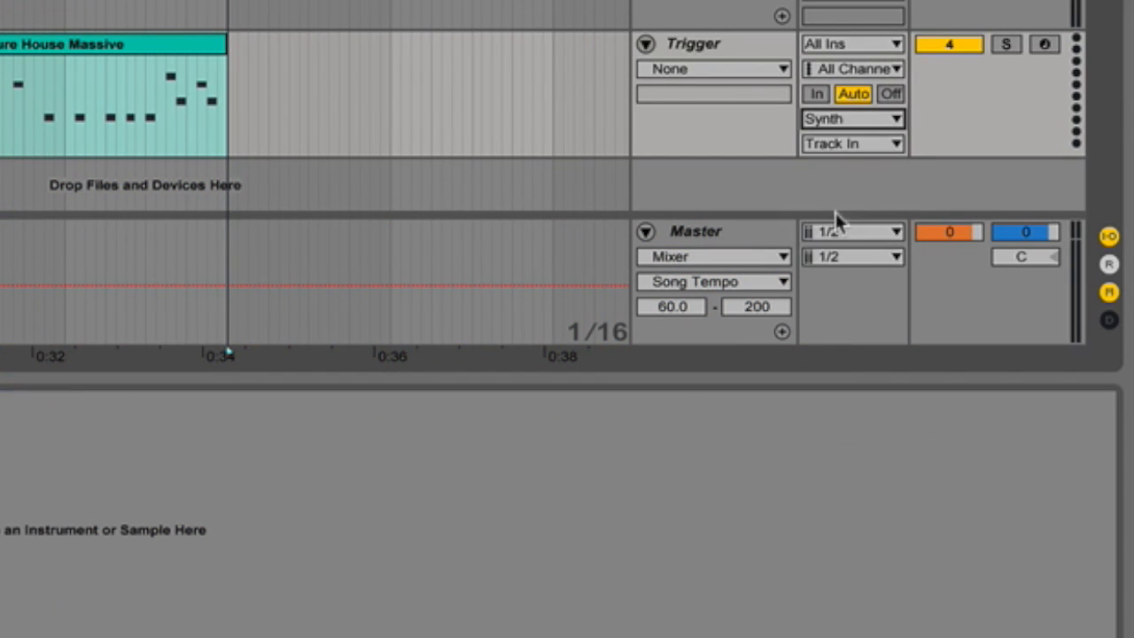
click(850, 142)
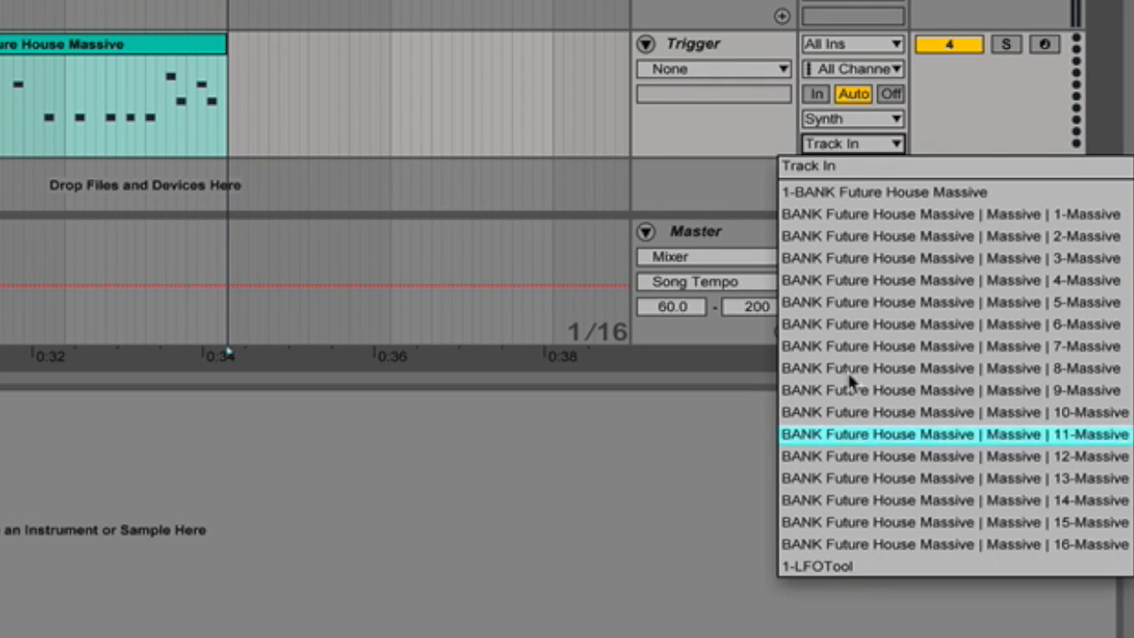
click(802, 566)
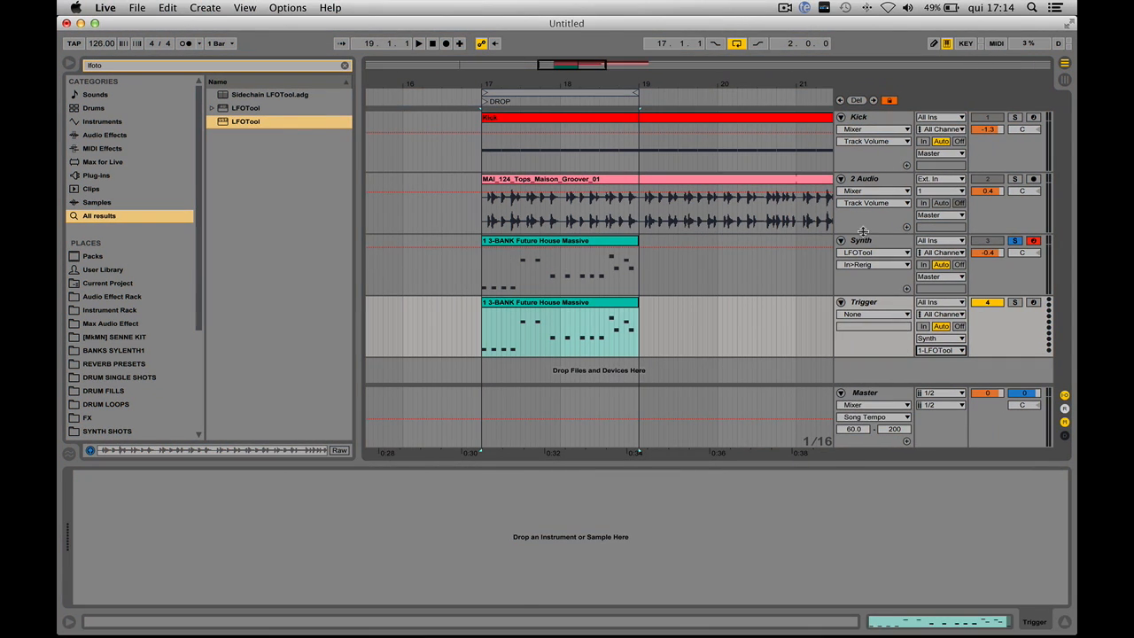
Reopen LFOTool on the Synth track and play the loop from 17.1.1 to check the retriggered volume shape.
click(882, 236)
click(527, 321)
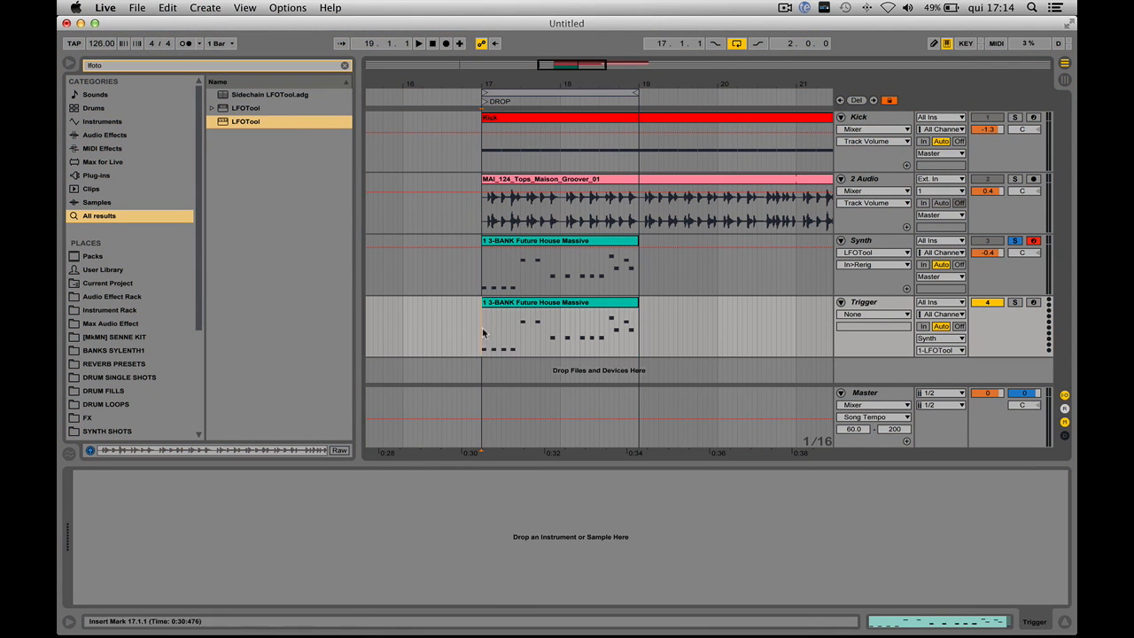
click(520, 328)
click(889, 249)
click(353, 490)
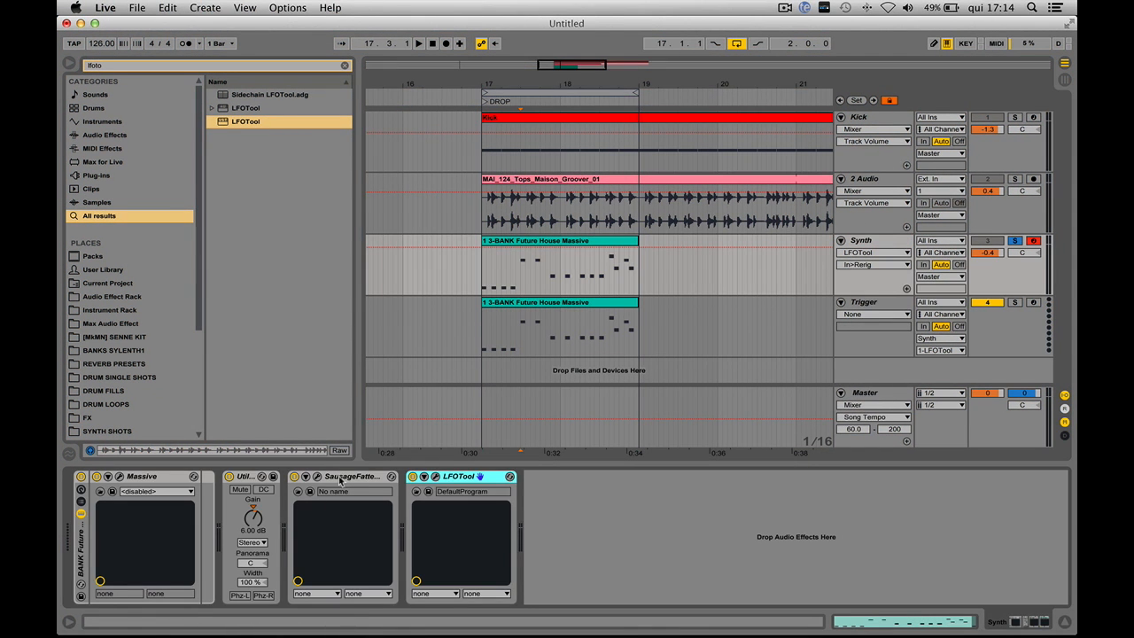
click(436, 477)
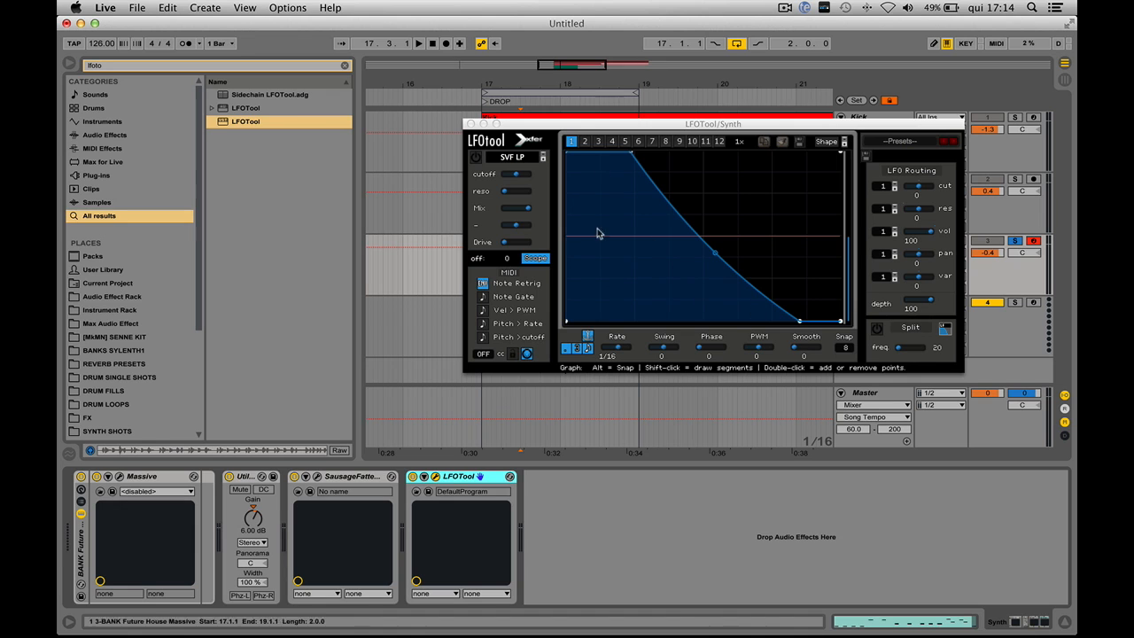
drag(542, 124, 614, 324)
click(483, 281)
key(space)
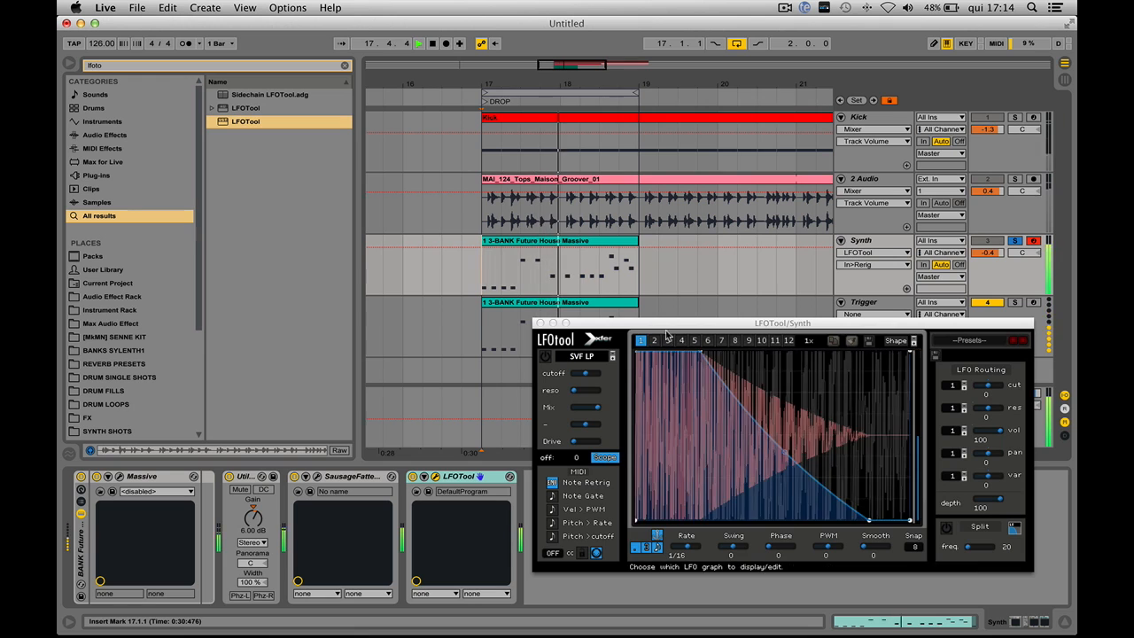
drag(665, 323, 660, 215)
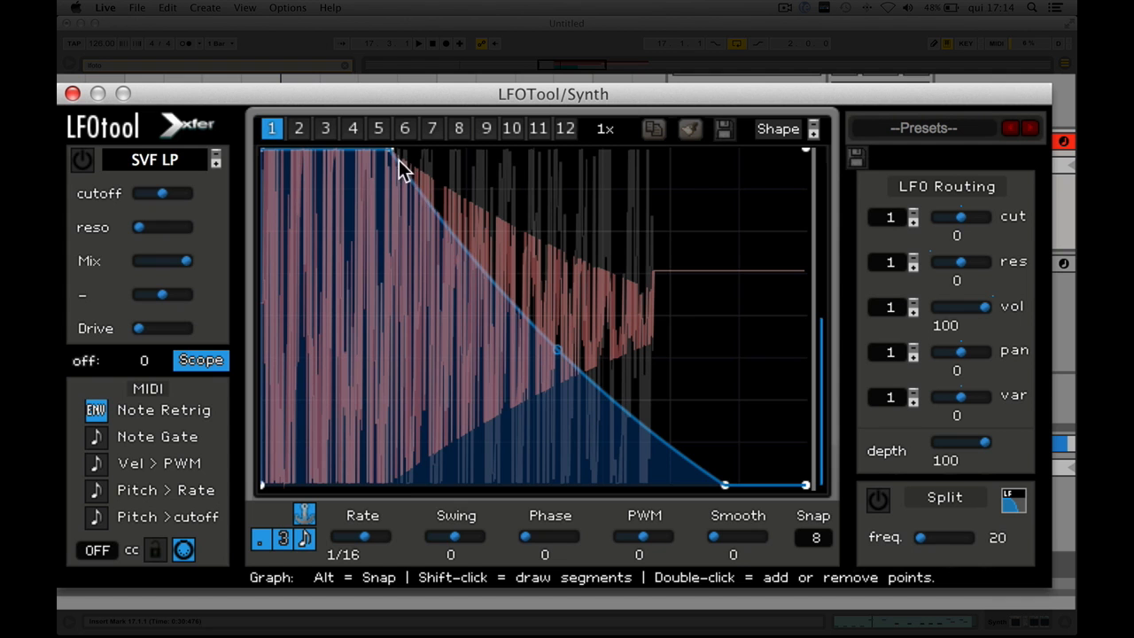
Try different hold lengths and decay bends on LFOTool's volume curve.
drag(380, 148, 401, 119)
drag(557, 341, 548, 384)
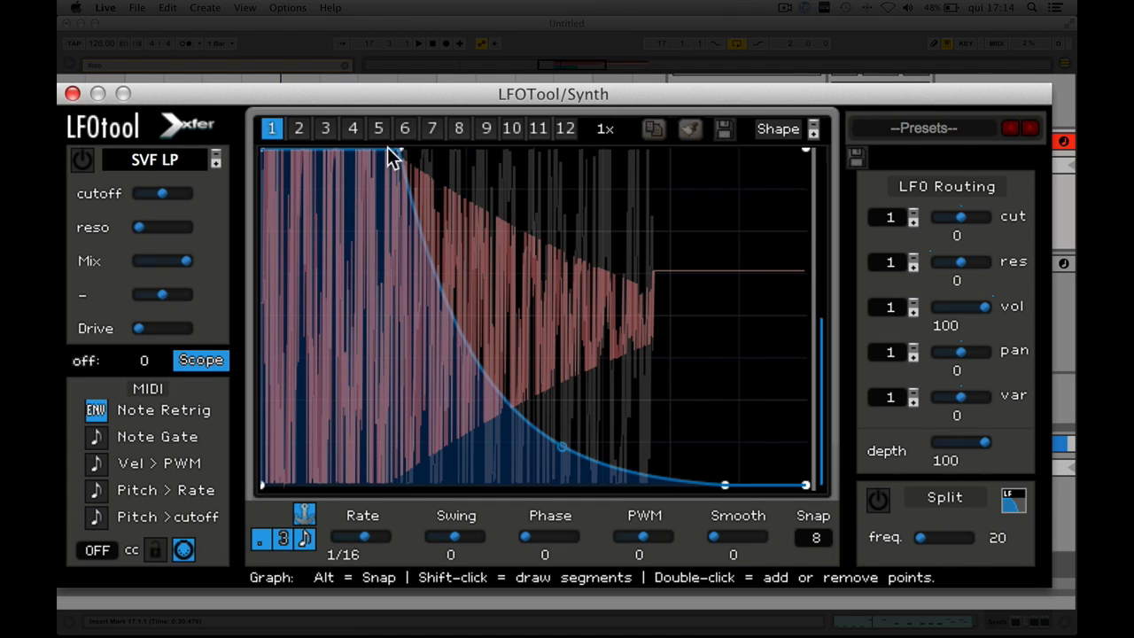
drag(394, 149, 372, 117)
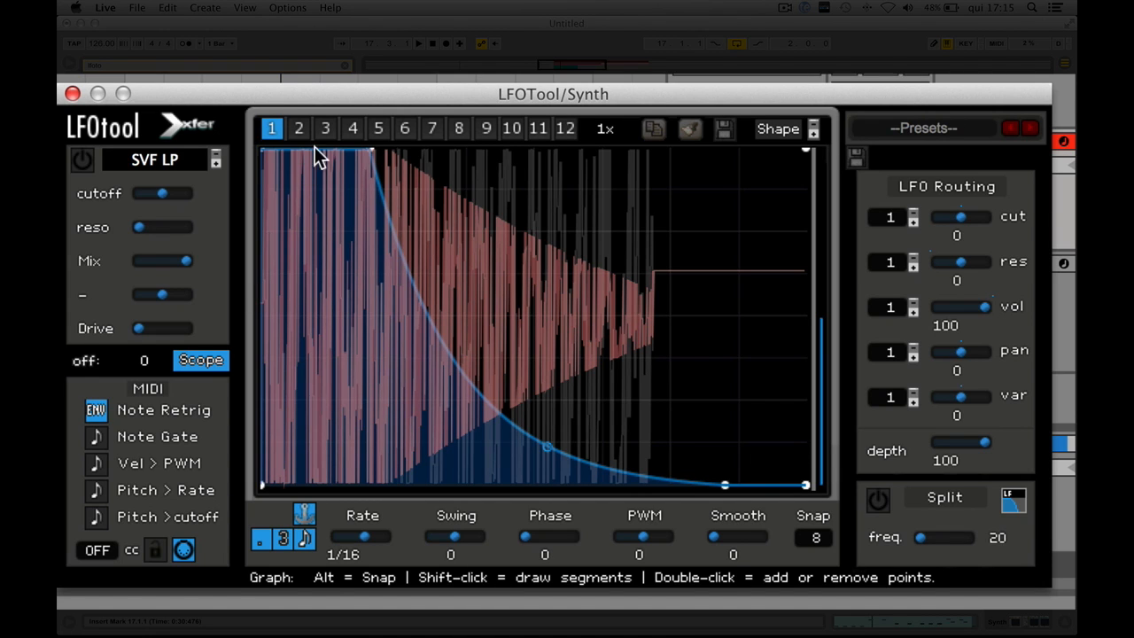
drag(546, 455, 561, 401)
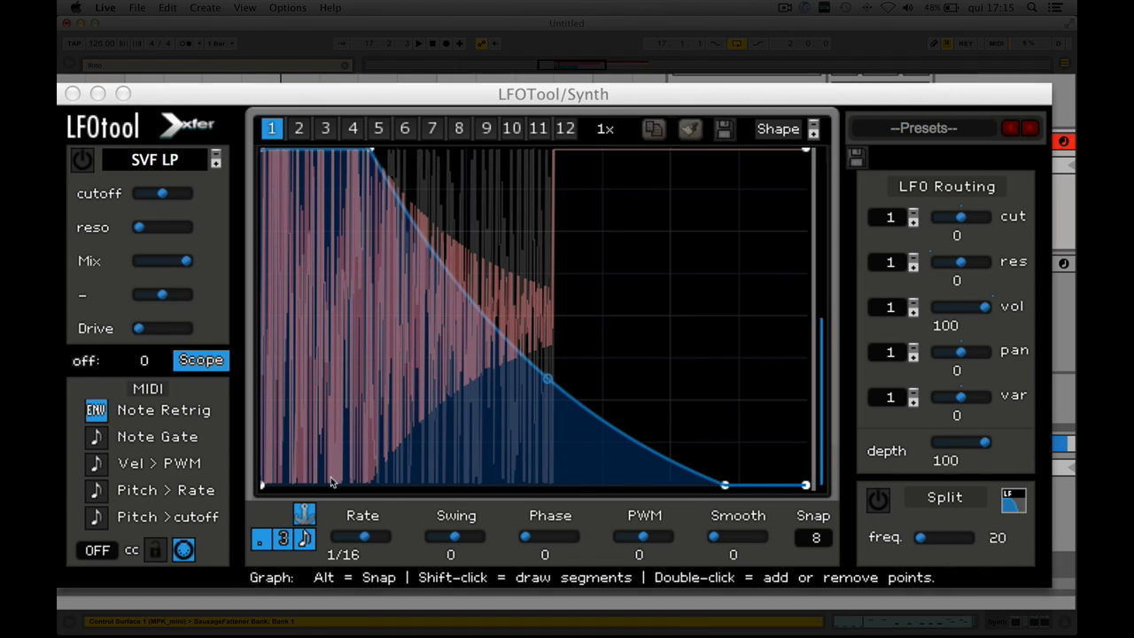
Remove the curve's breakpoint at the foot of the decay and shorten the initial hold, with the decay reaching the graph's end.
click(372, 156)
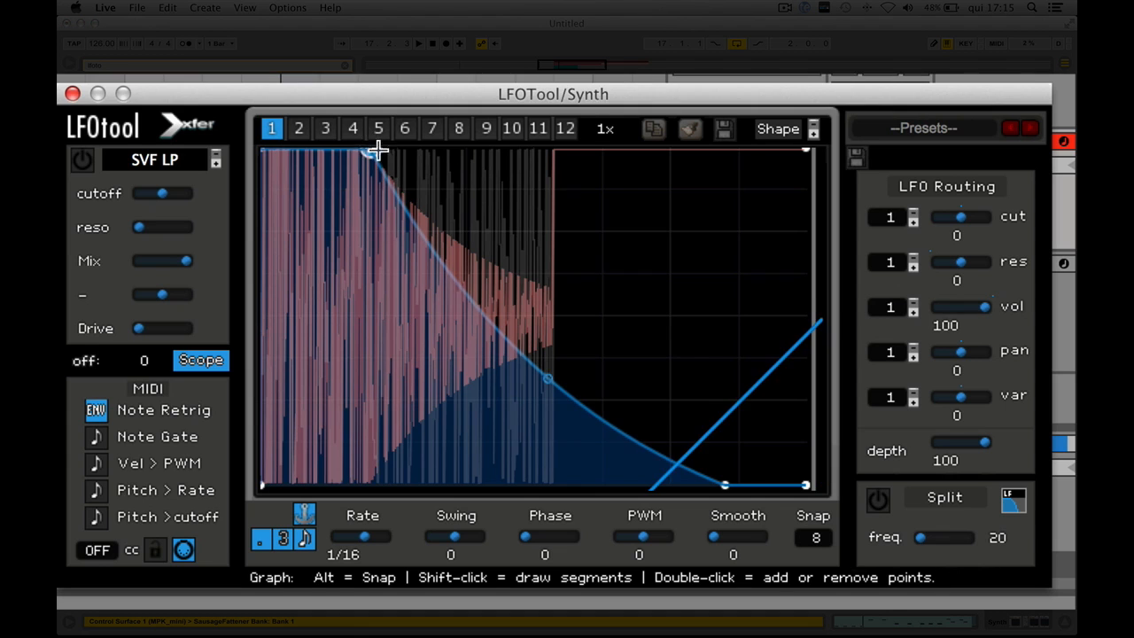
double_click(724, 485)
drag(583, 319, 575, 336)
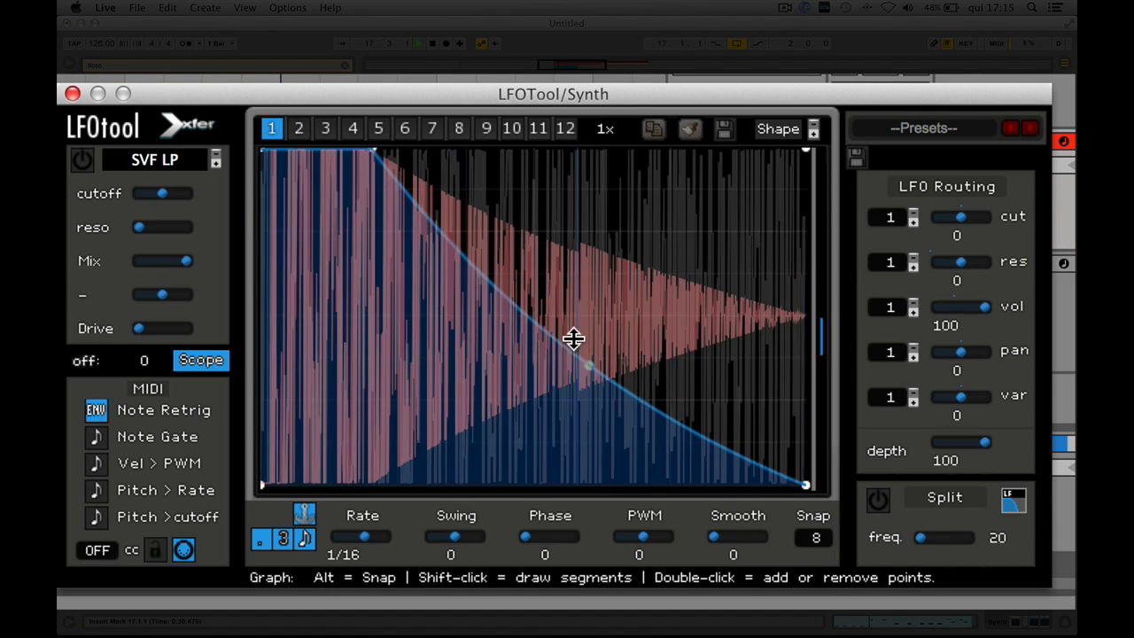
drag(370, 156, 331, 149)
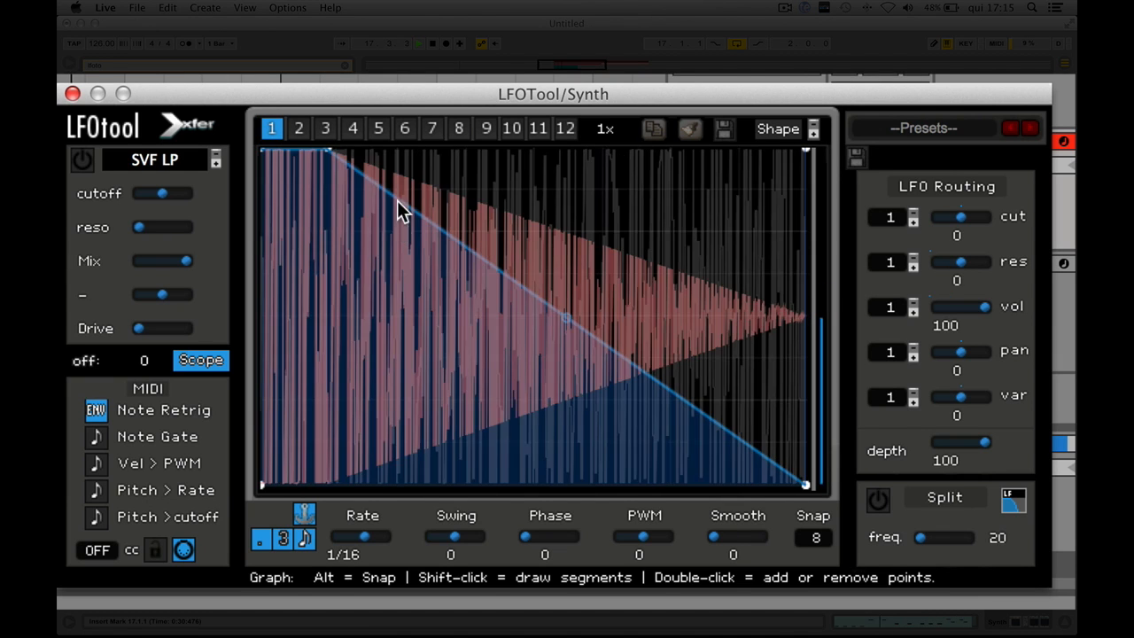
Add a breakpoint early in the decay, pull it down for a steep drop, and raise the curve's end point slightly above zero.
double_click(400, 202)
drag(400, 202, 393, 376)
drag(803, 483, 803, 448)
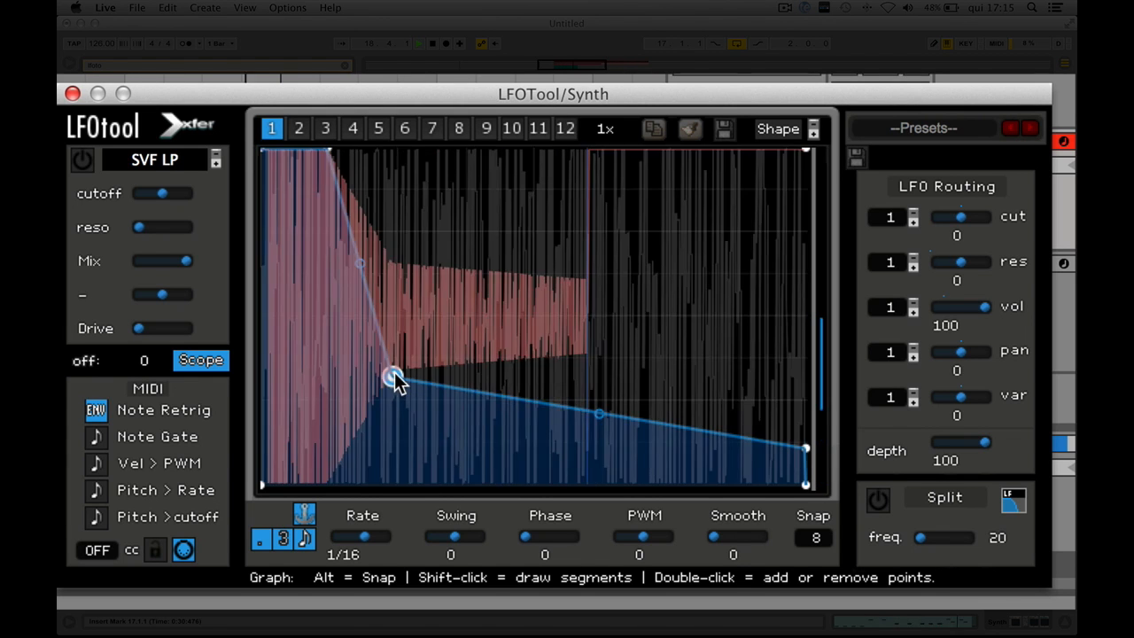
Fine-tune the levels of the new breakpoint and the end point, and bend the tail between them downward.
drag(392, 376, 400, 345)
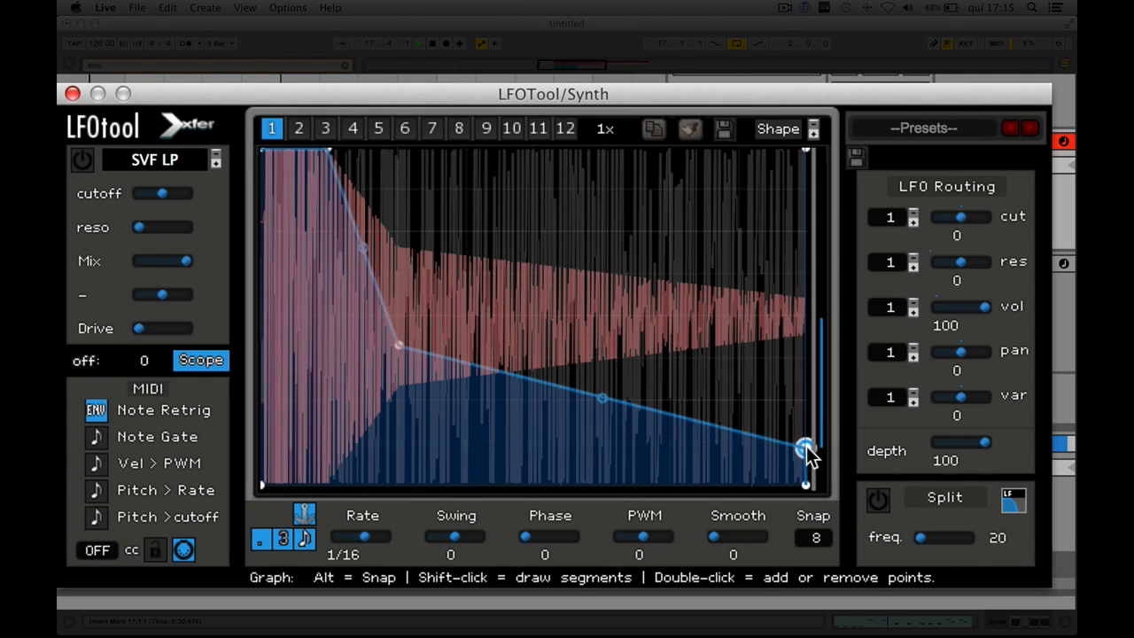
mouse_move(805, 449)
mouse_down()
mouse_move(805, 425)
mouse_move(805, 451)
mouse_up()
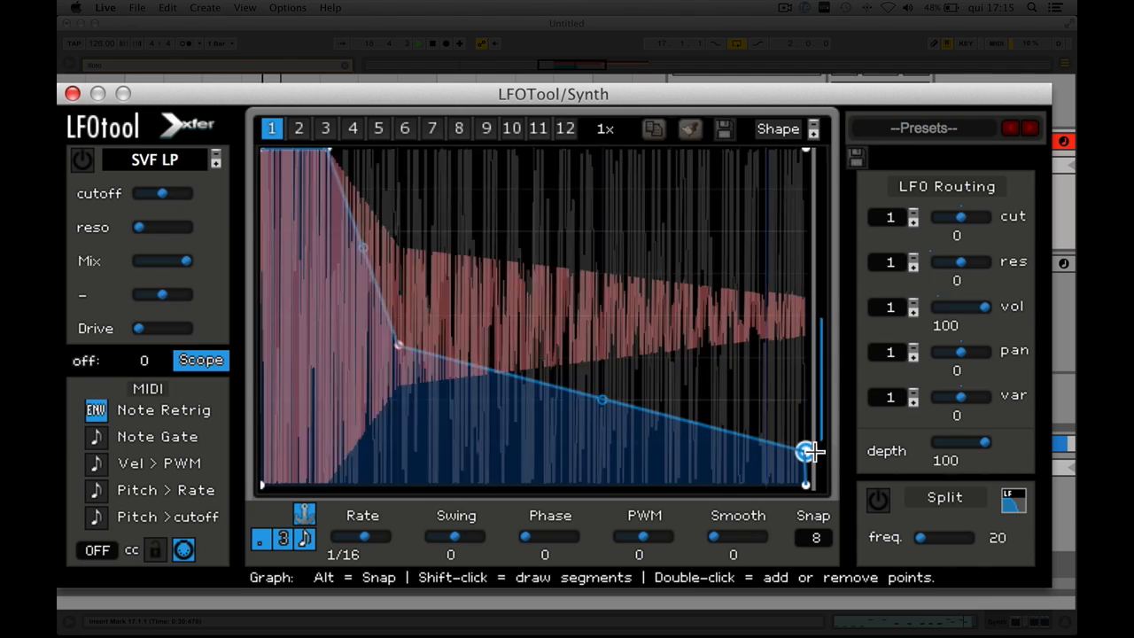
drag(398, 349, 397, 353)
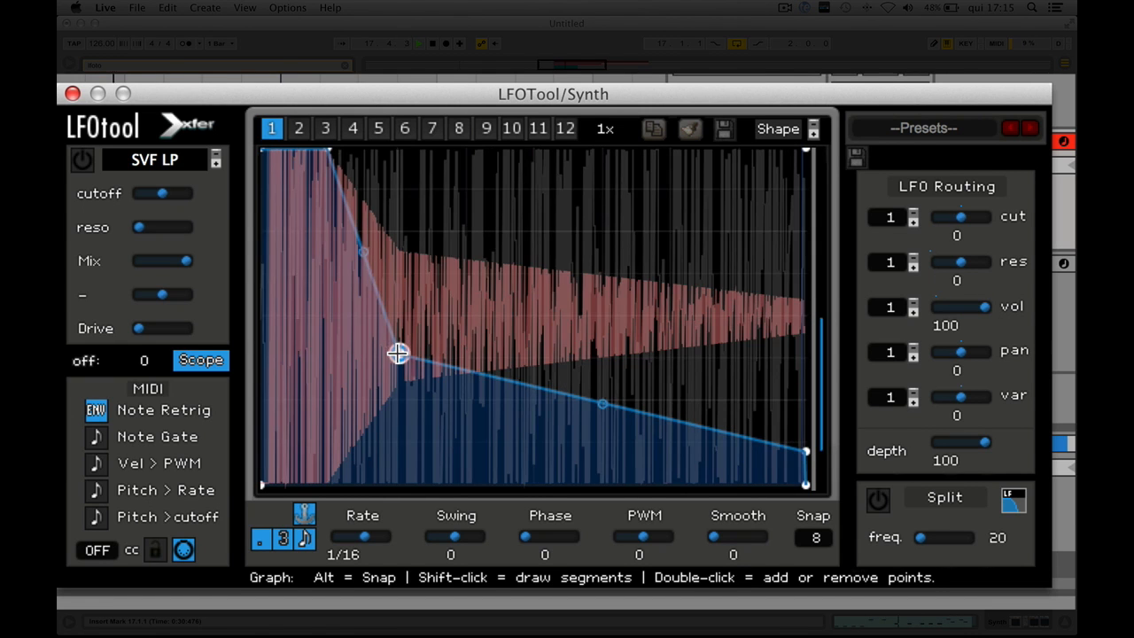
drag(603, 404, 600, 436)
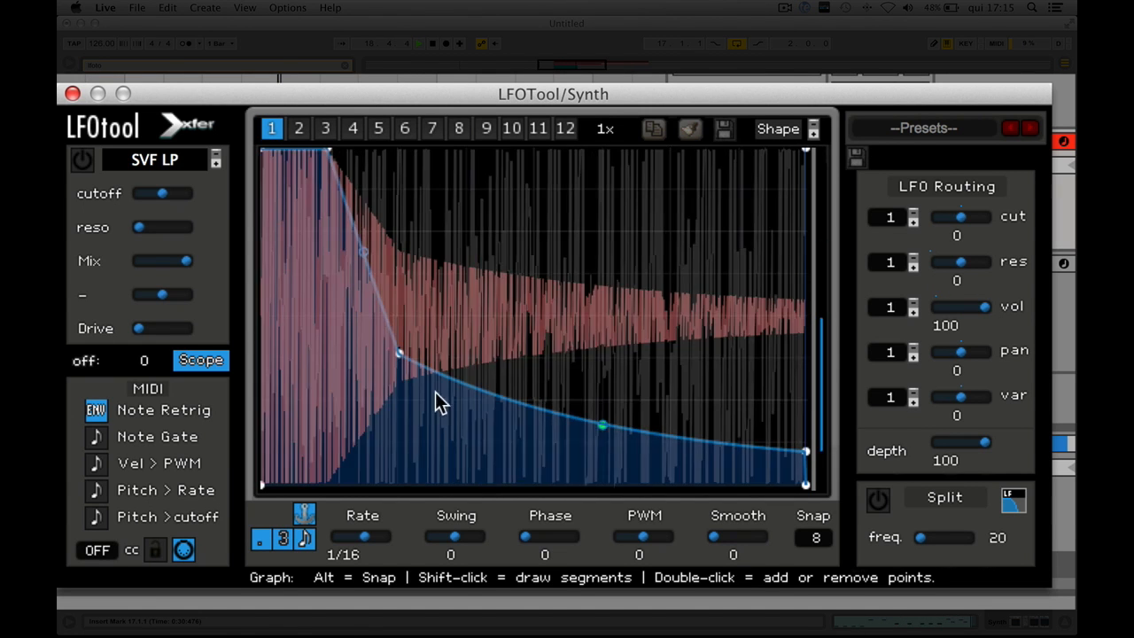
drag(348, 145, 352, 144)
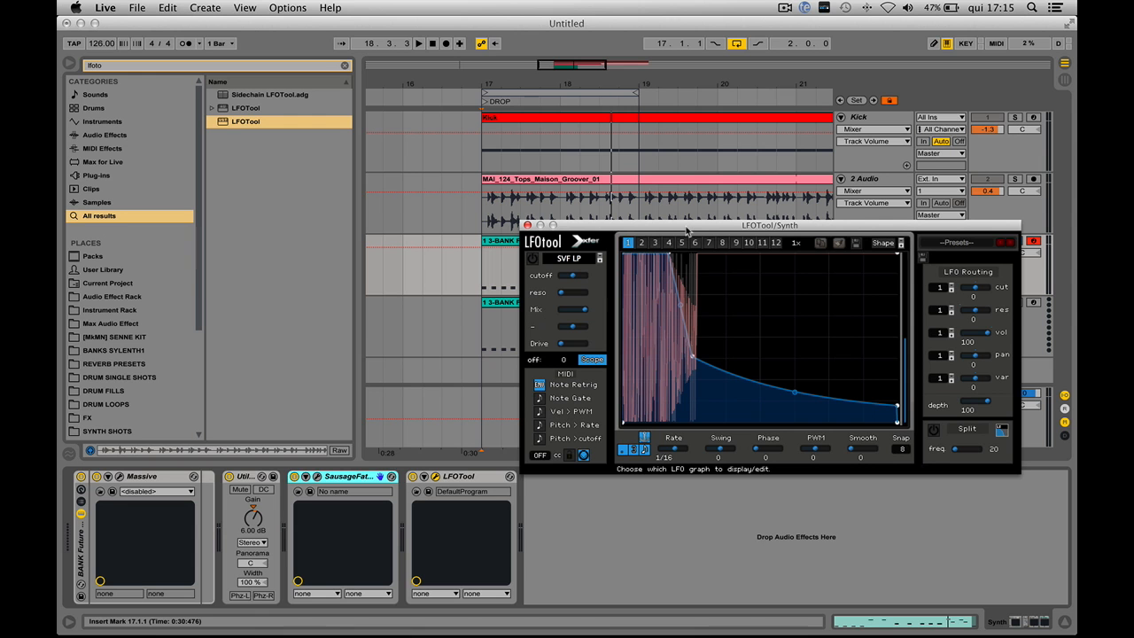
Deactivate SausageFattener and LFOTool and play the loop from 17.1.1 to hear the unprocessed bass.
drag(686, 229, 741, 319)
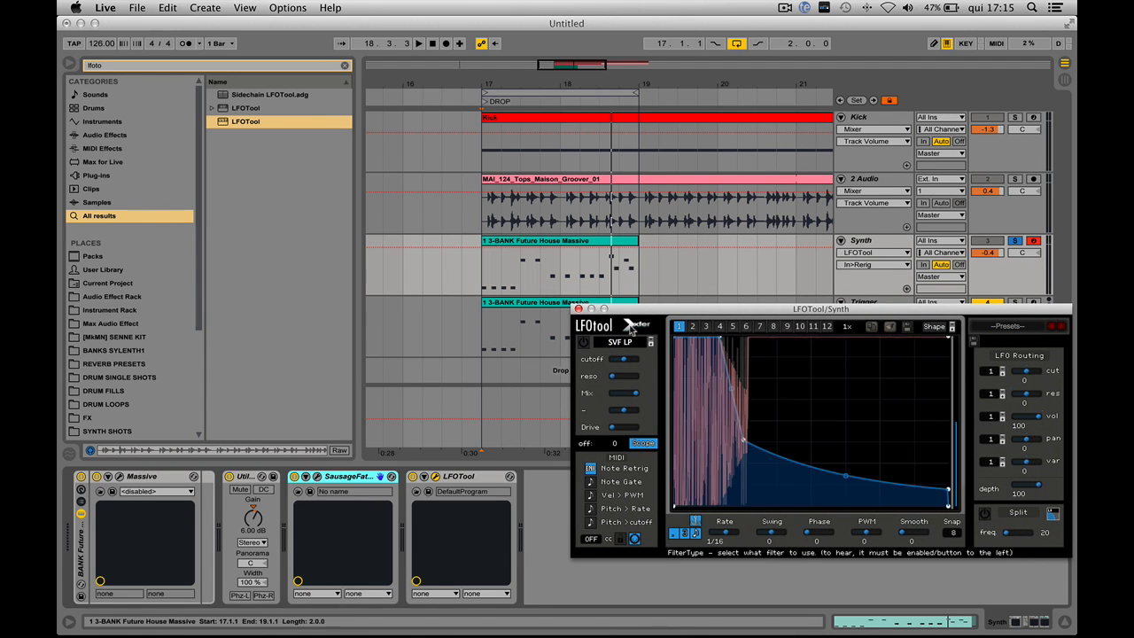
drag(620, 309, 684, 215)
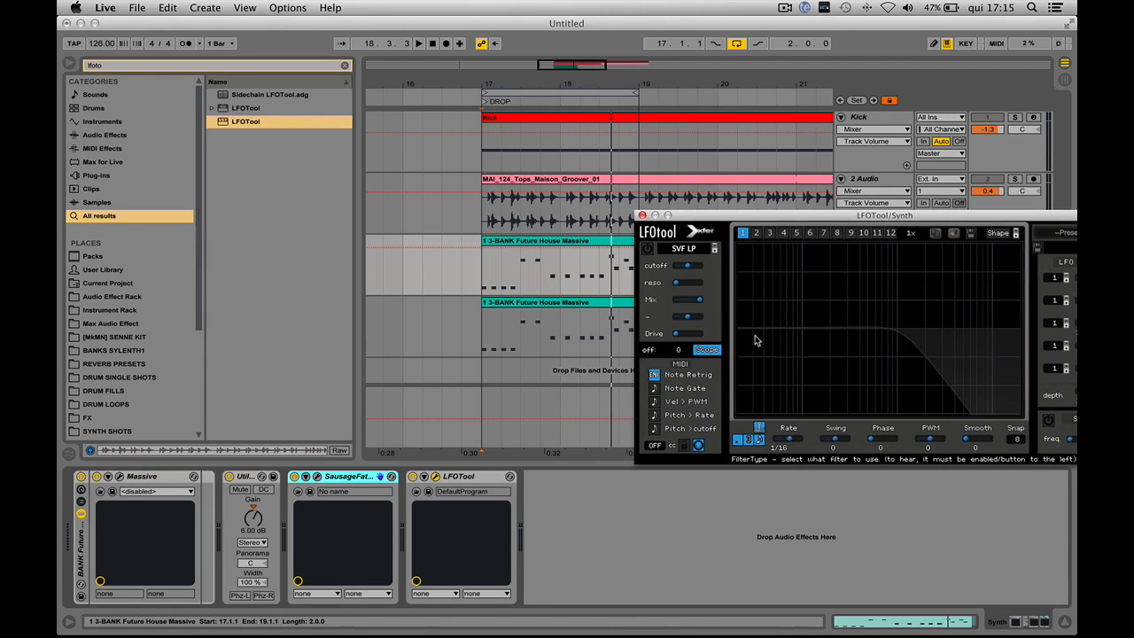
click(295, 477)
click(433, 479)
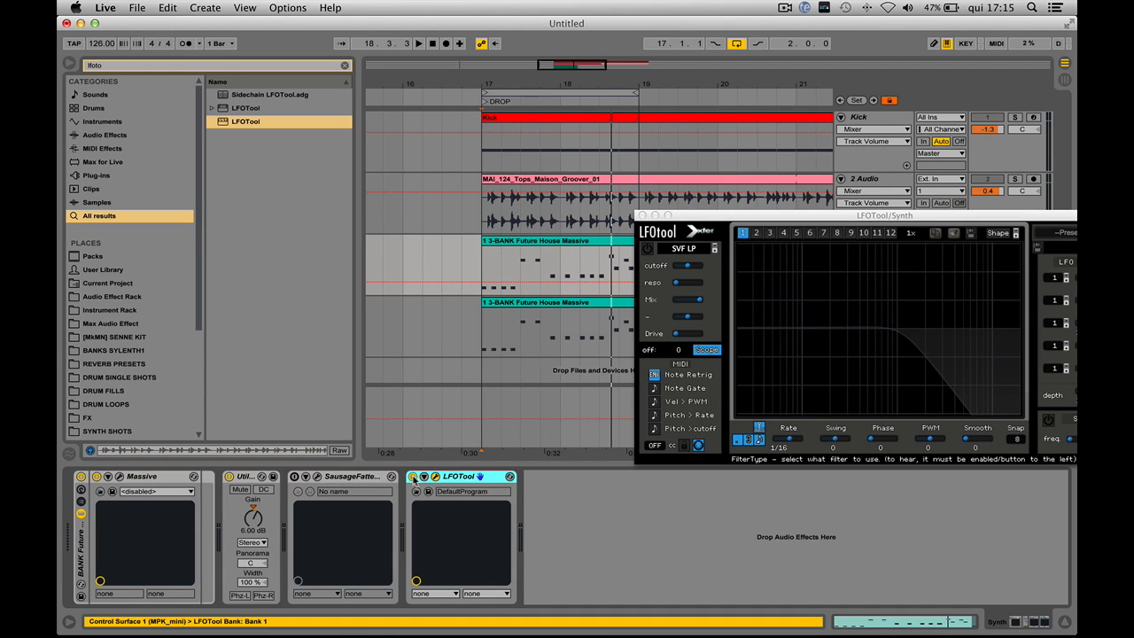
click(481, 270)
key(space)
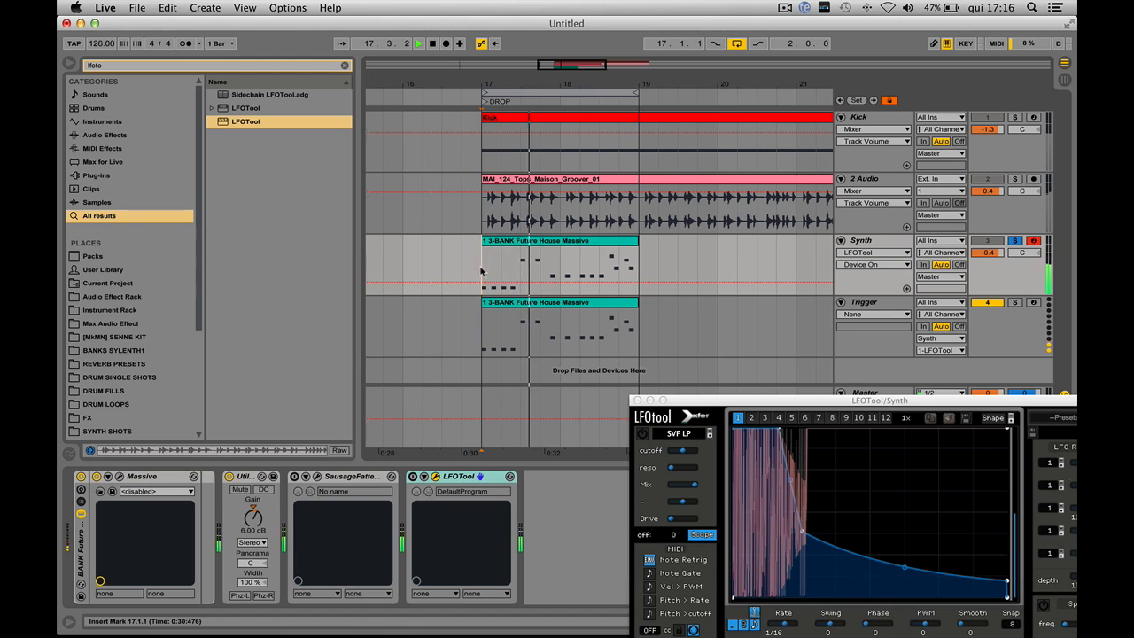
Reactivate SausageFattener, play the loop with only that effect on, and reactivate LFOTool.
click(300, 480)
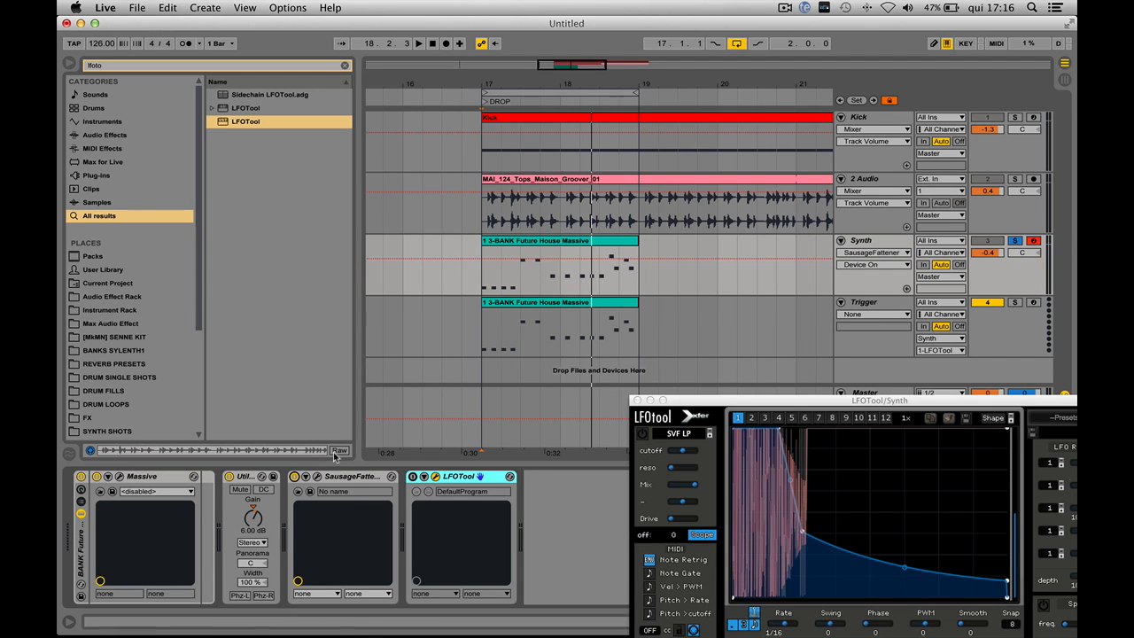
key(space)
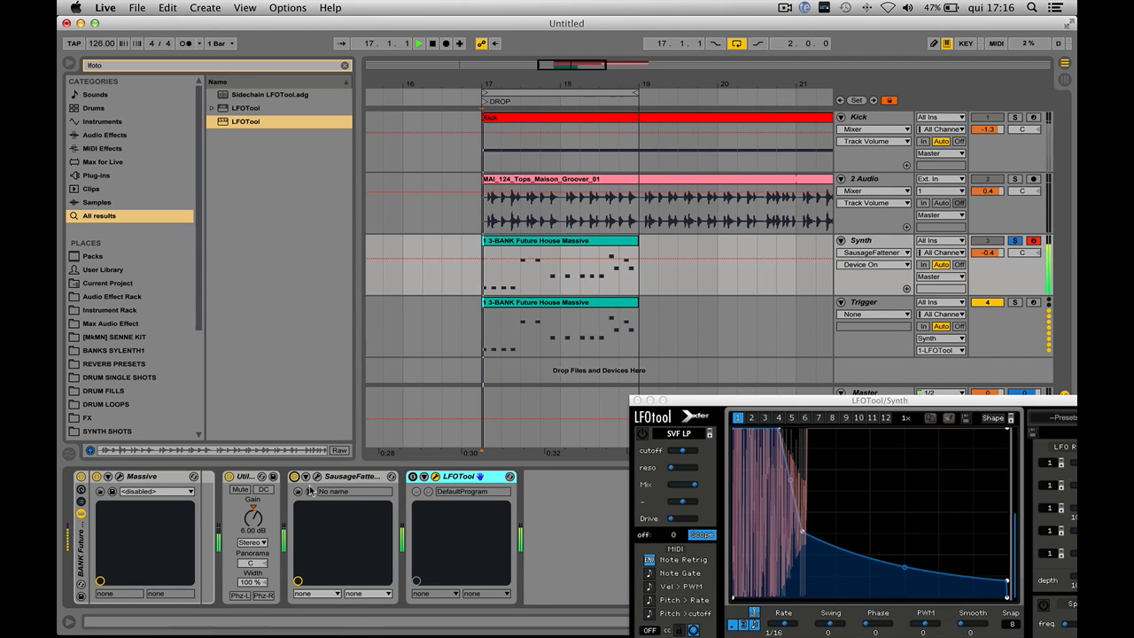
key(space)
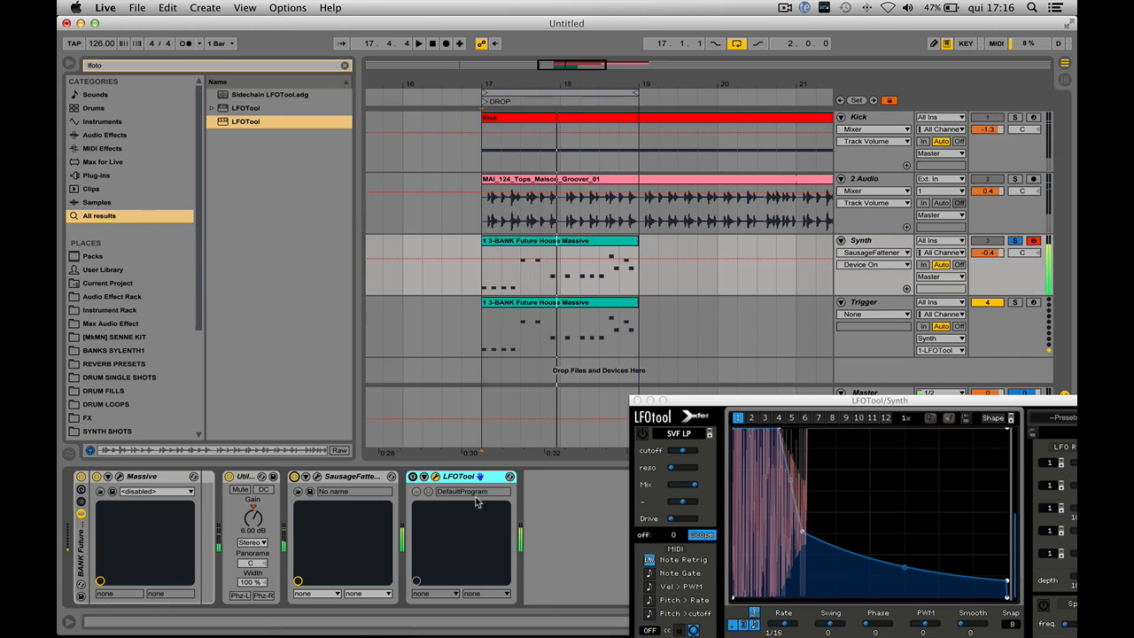
drag(711, 400, 705, 355)
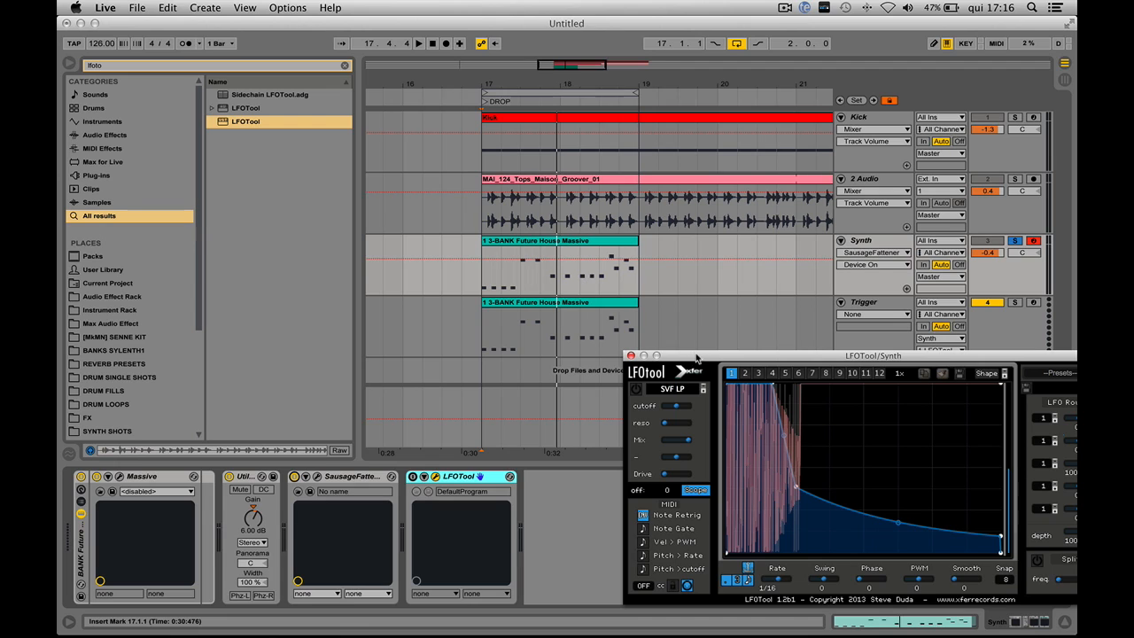
click(412, 476)
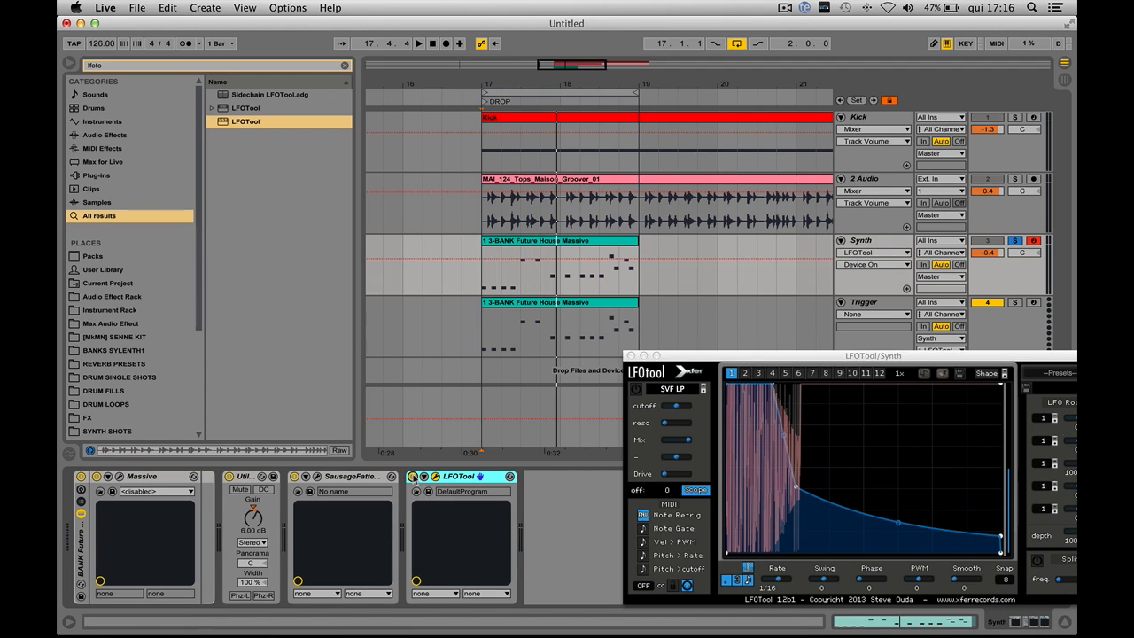
Group SausageFattener and LFOTool into an Audio Effect Rack on the Synth track.
shift+click(473, 482)
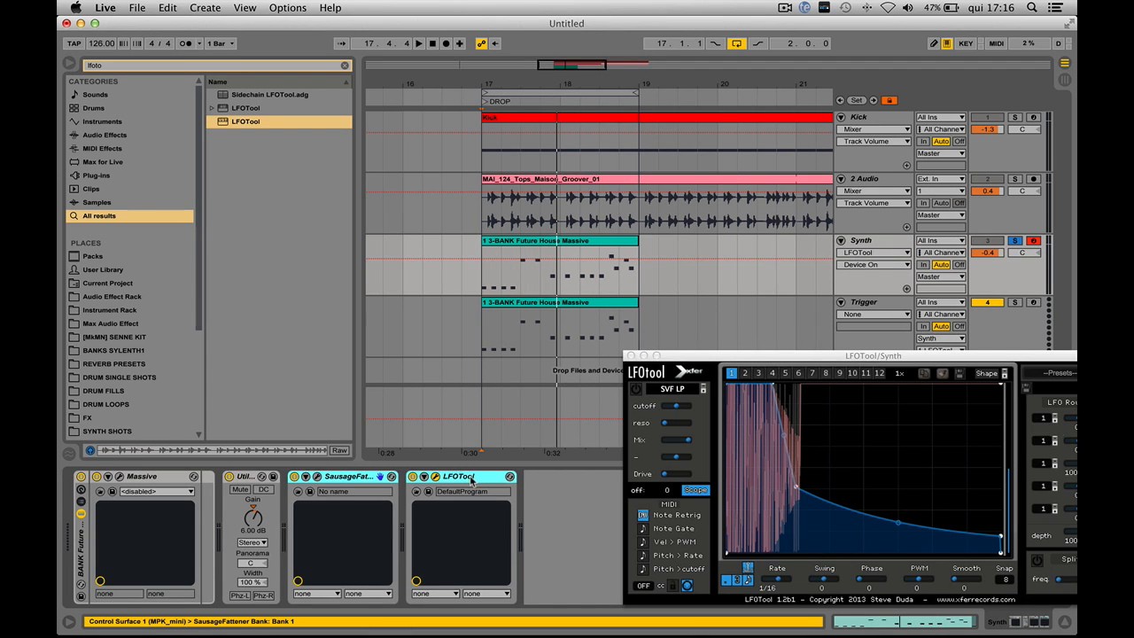
key(super+g)
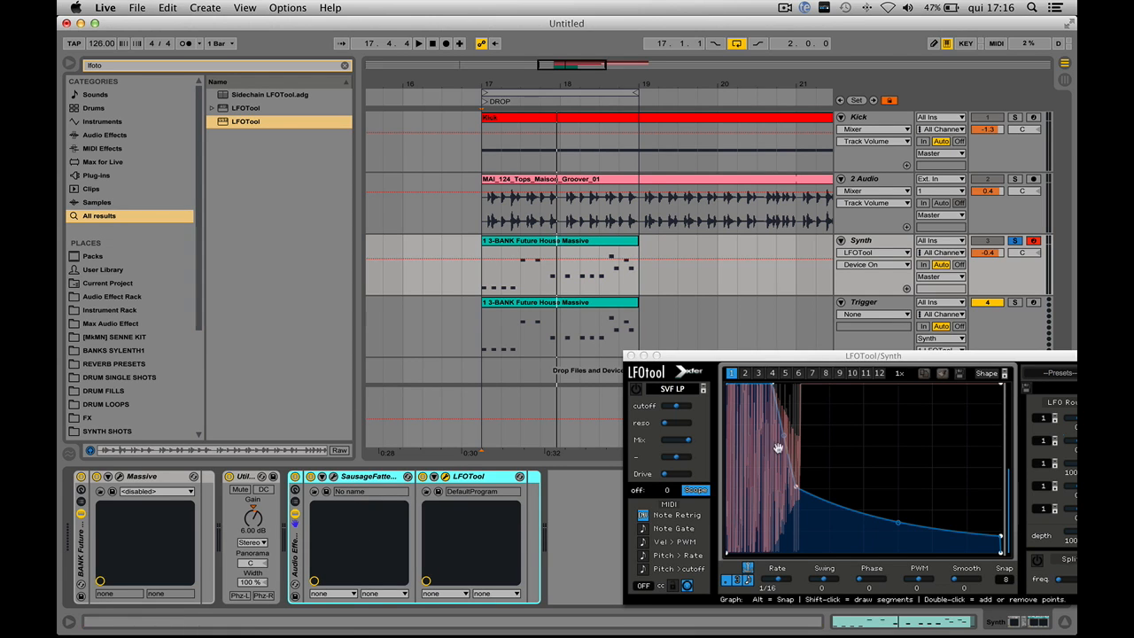
drag(771, 355, 754, 304)
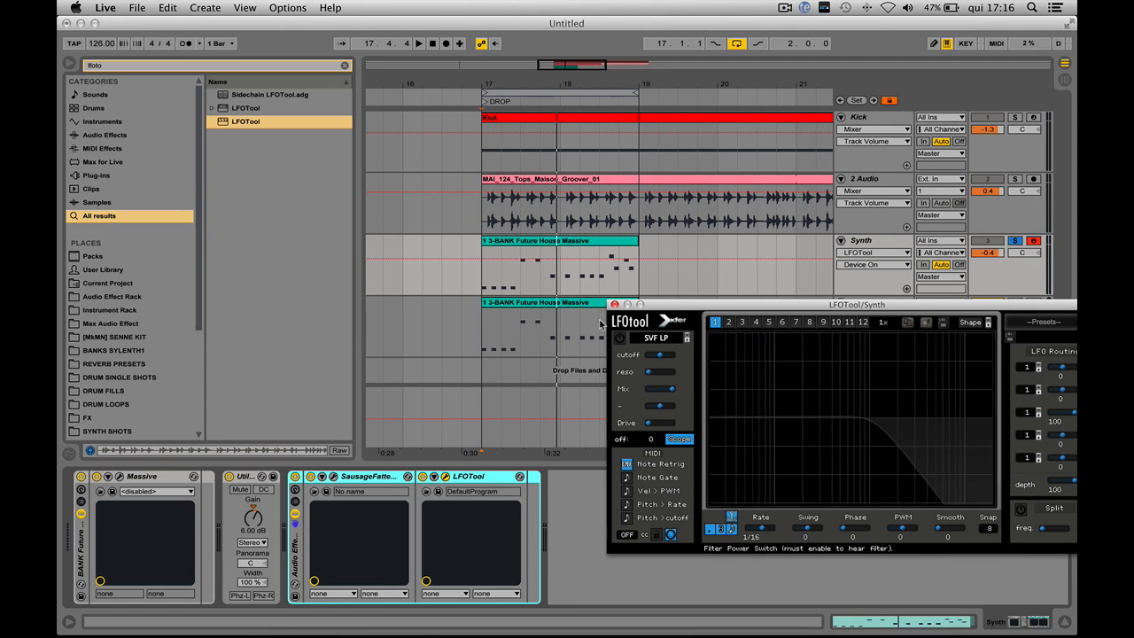
Play the loop while switching the Audio Effect Rack off and on to compare the sound, and close LFOTool's window.
drag(687, 308, 678, 298)
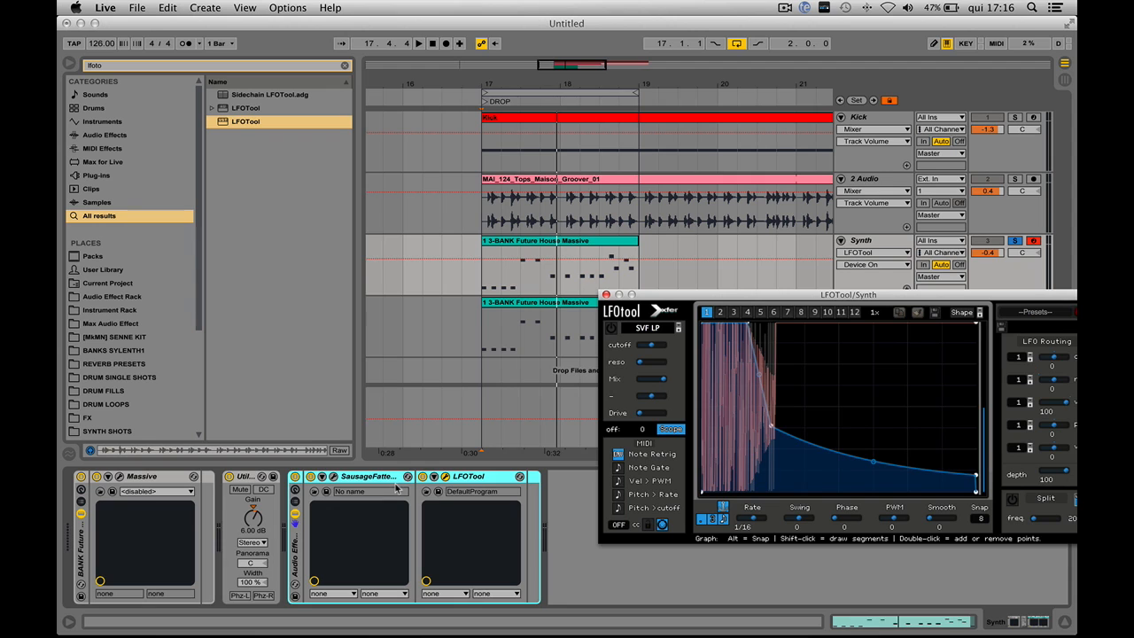
key(space)
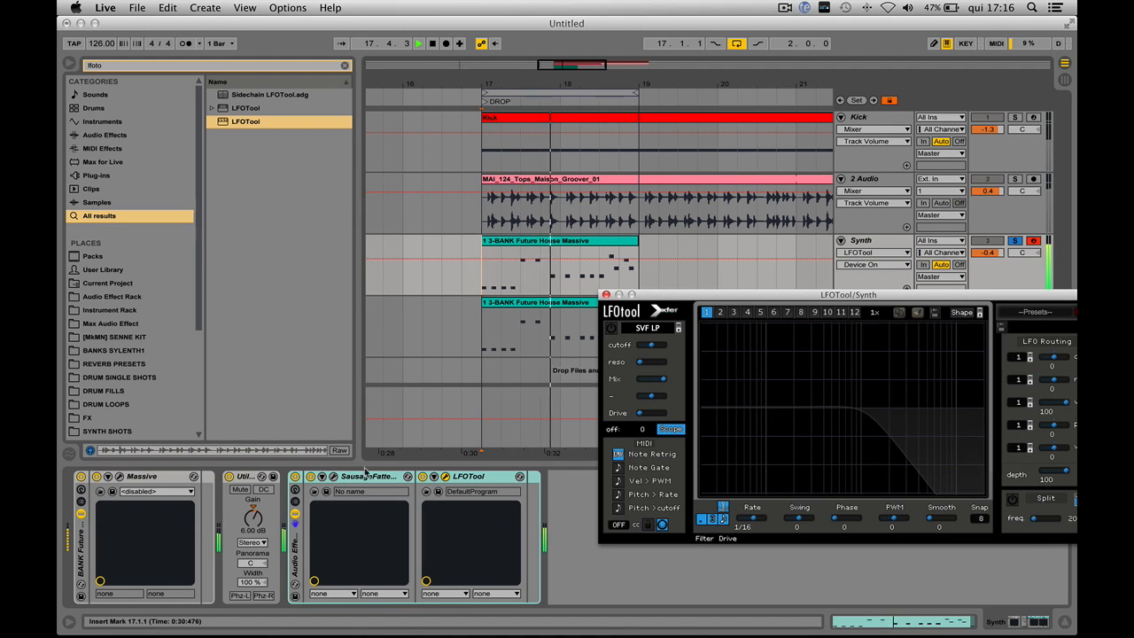
click(296, 477)
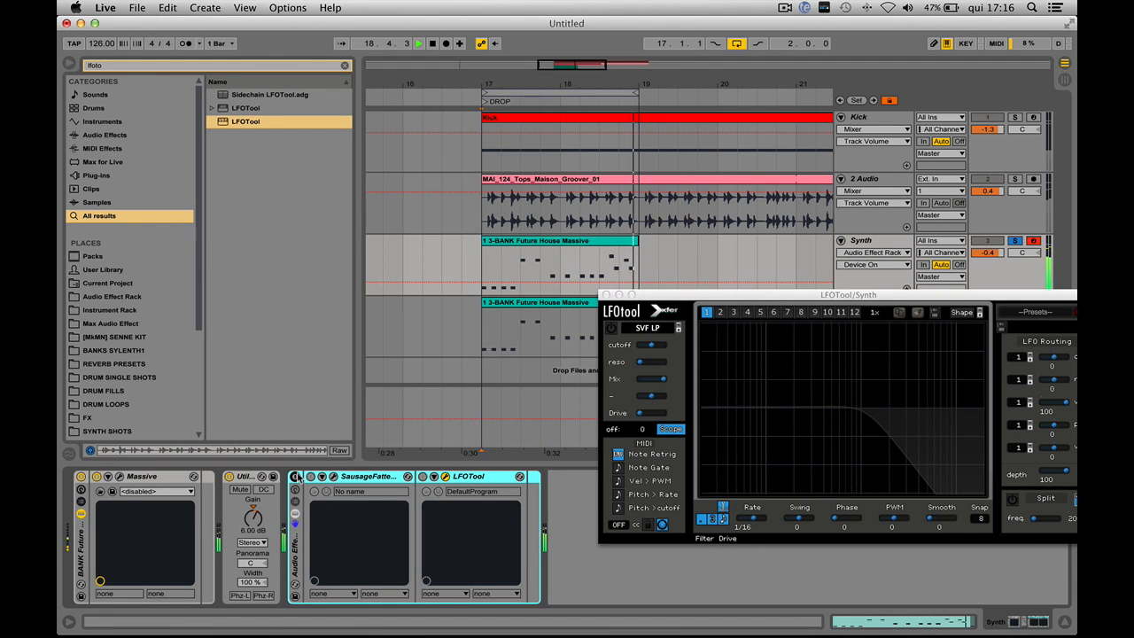
click(296, 476)
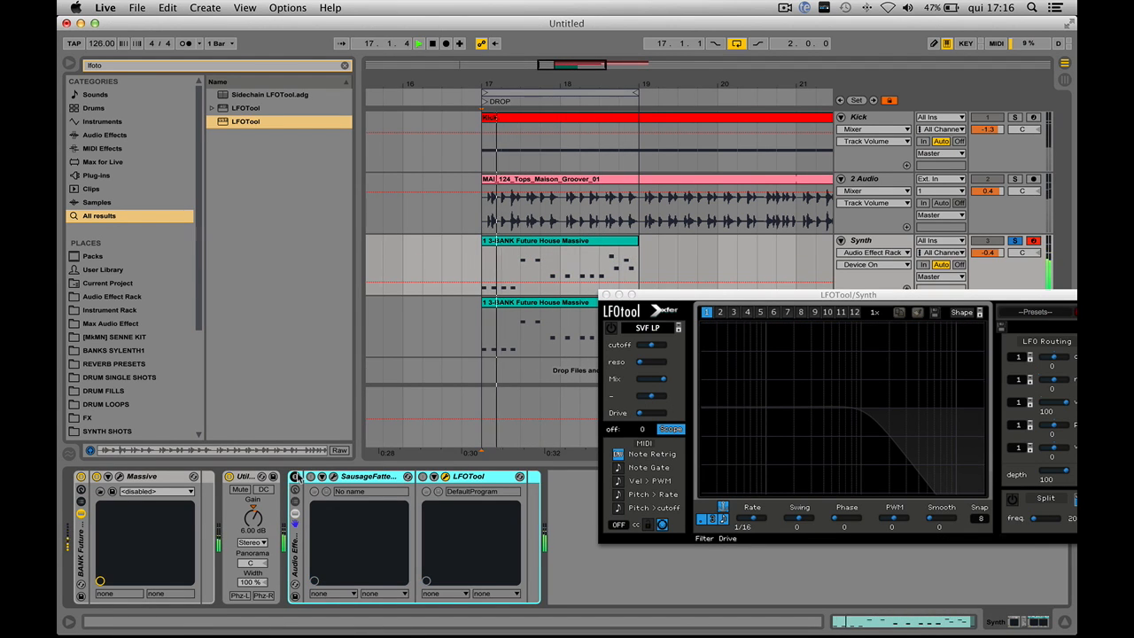
click(606, 294)
click(894, 249)
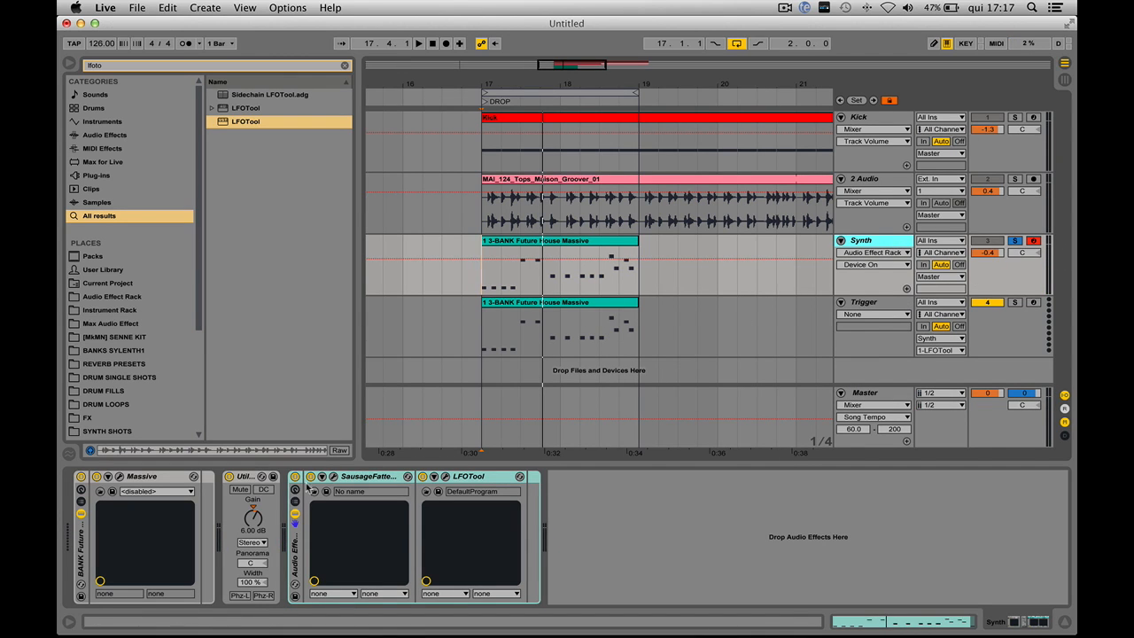
Add a Utility with -3.33 dB gain after LFOTool in the Audio Effect Rack and compare playback with the rack off and on.
click(483, 286)
key(super+z)
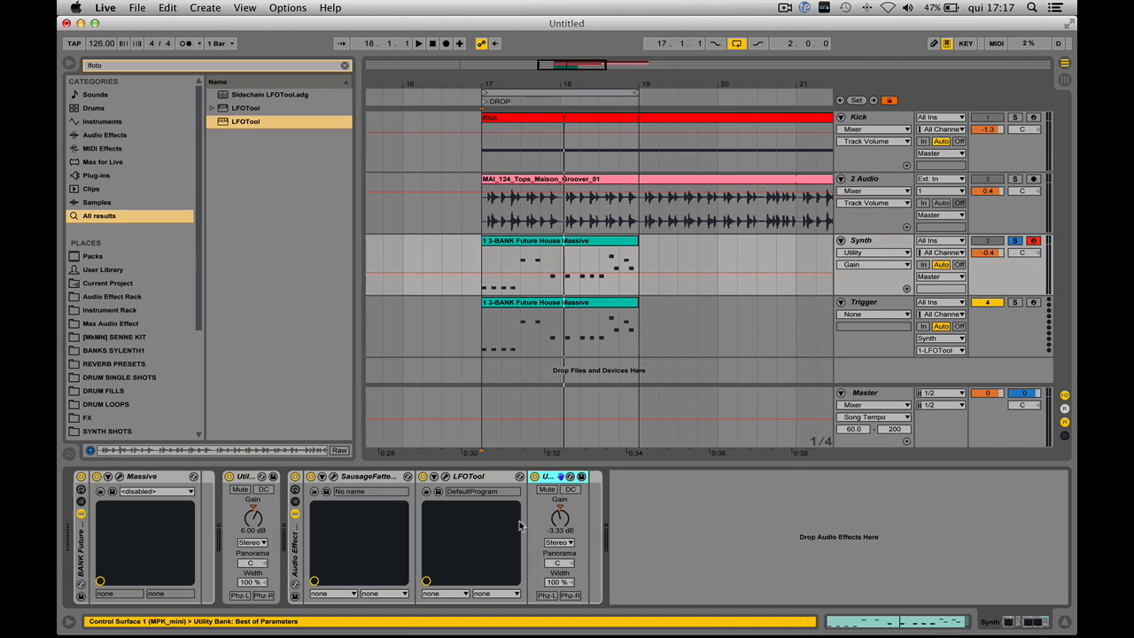
key(space)
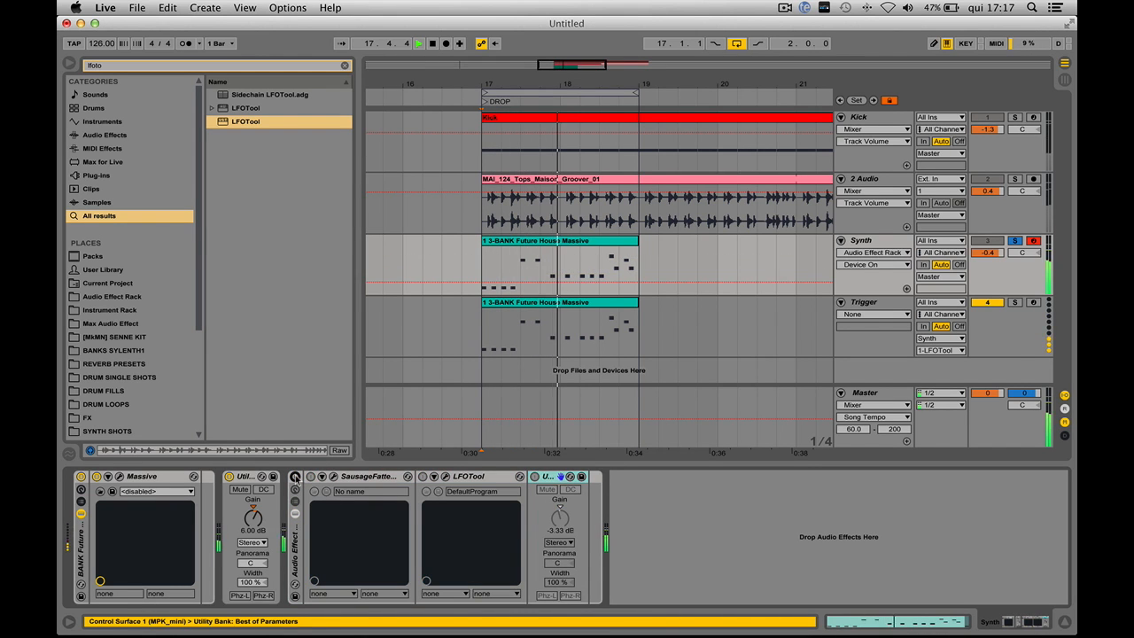
click(295, 477)
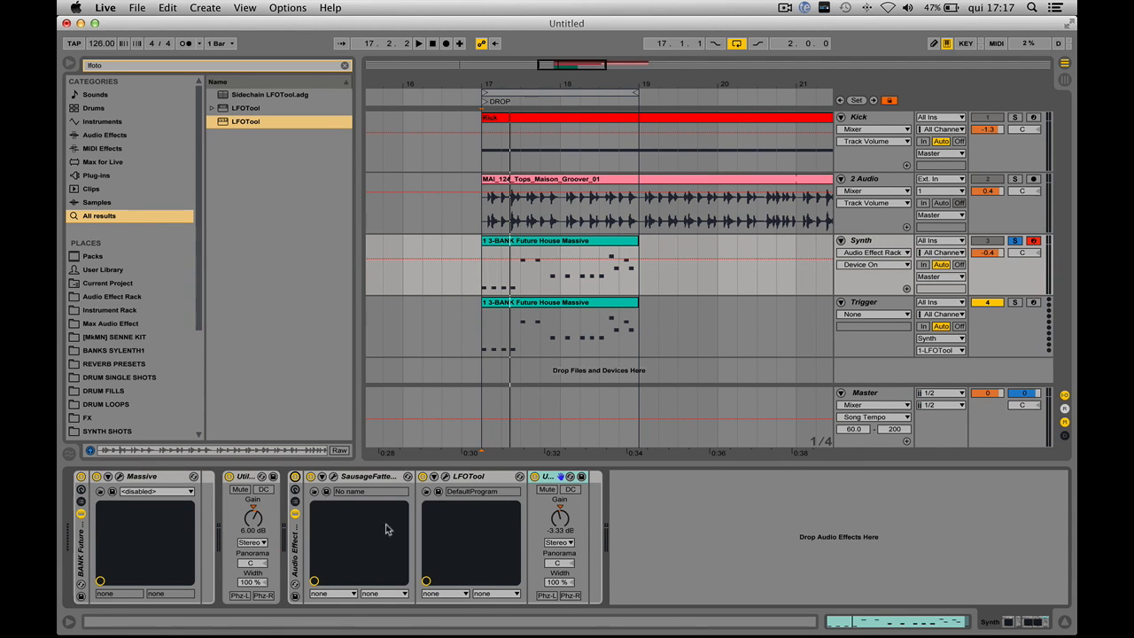
Reopen LFOTool's window and place it above the device chain to view its whole envelope curve.
click(438, 491)
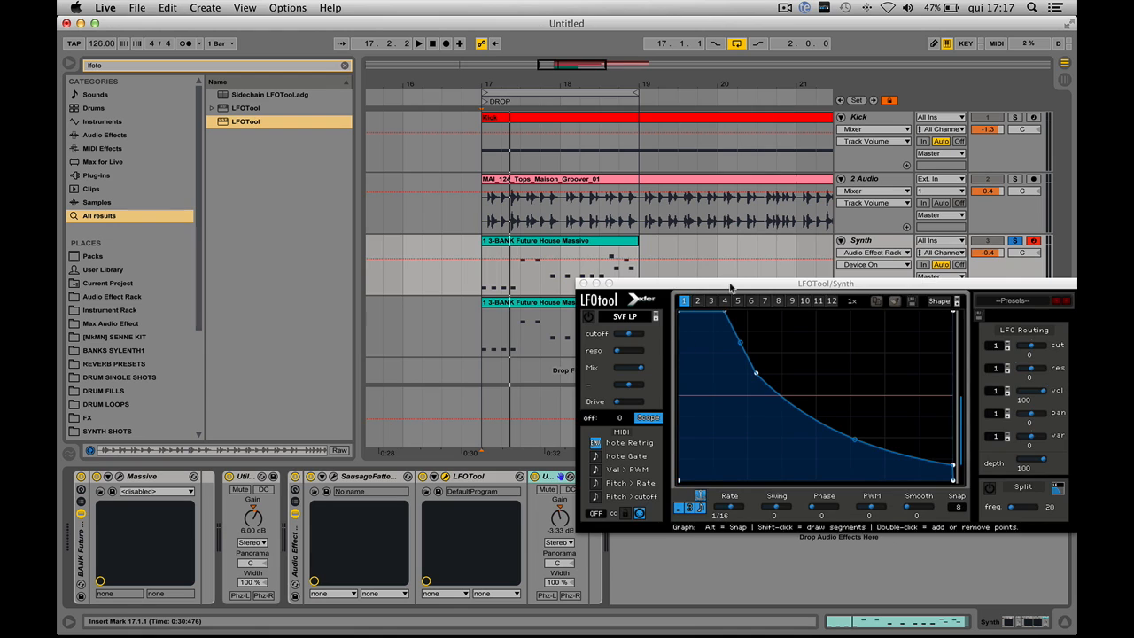
drag(730, 288, 604, 217)
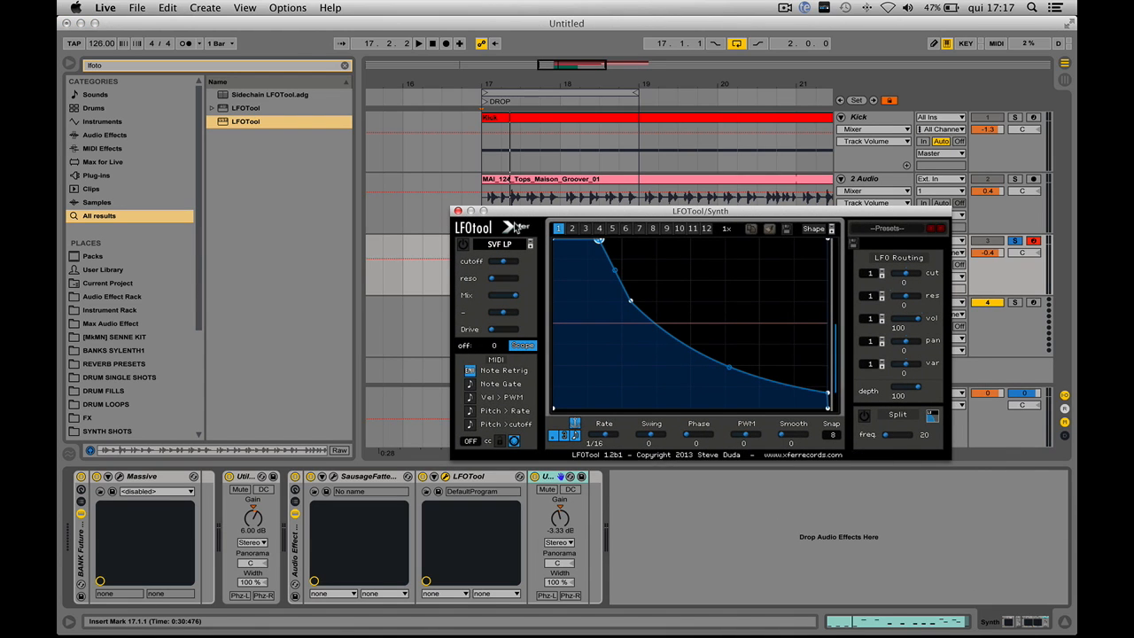
drag(579, 211, 564, 194)
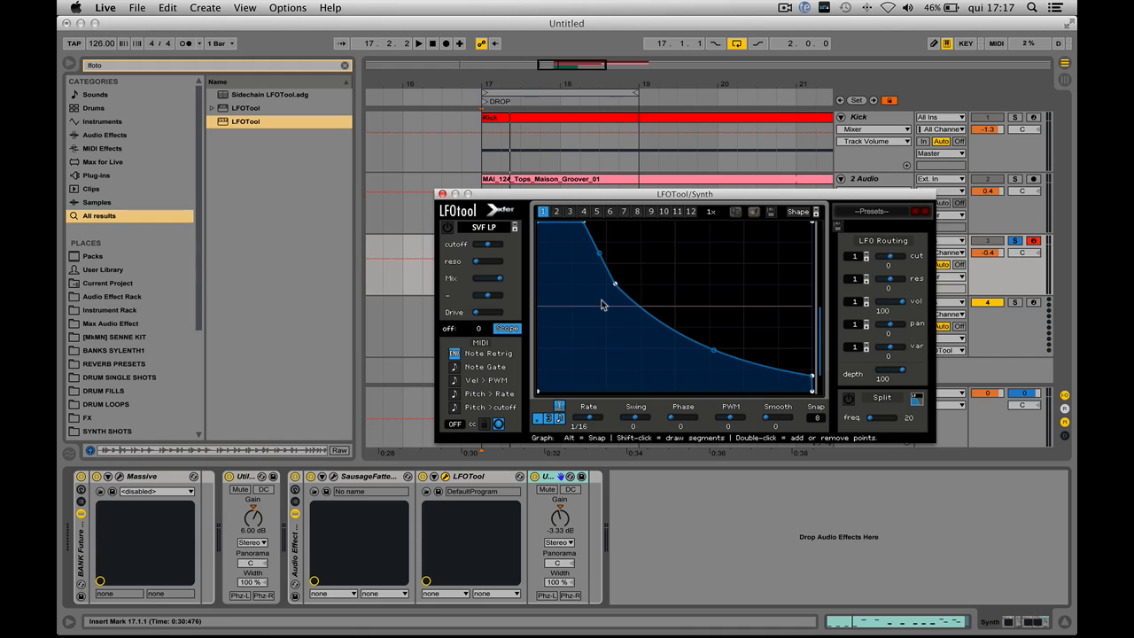